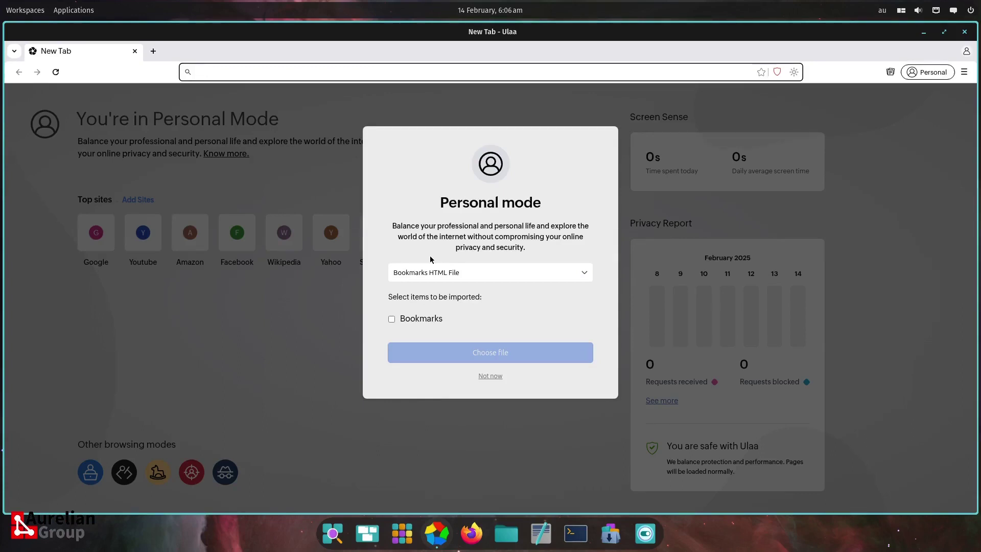
# Skip the bookmark import, load ulaa.zoho.com, and check the profile menu before closing it.
pyautogui.click(493, 376)
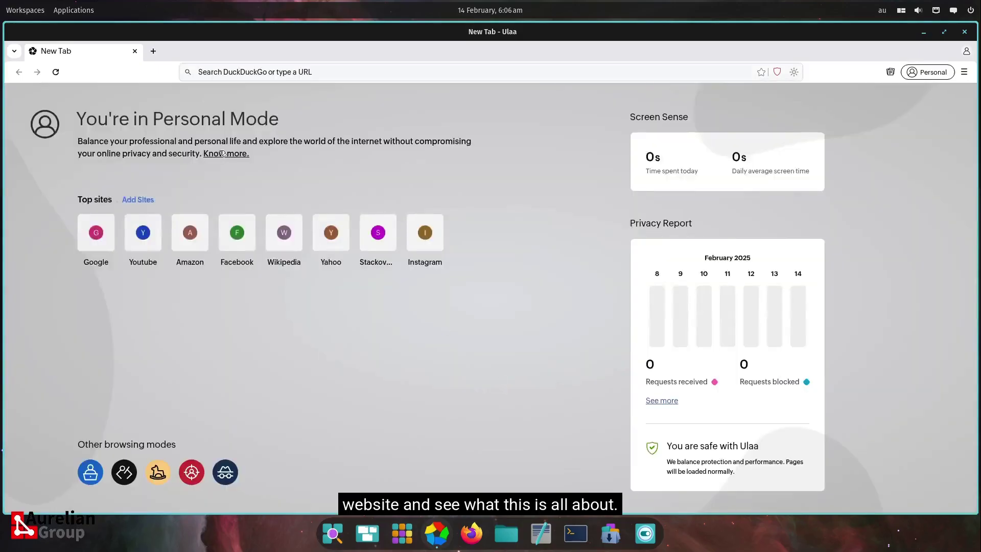
pyautogui.click(286, 77)
pyautogui.write('ulaa.zoho.com')
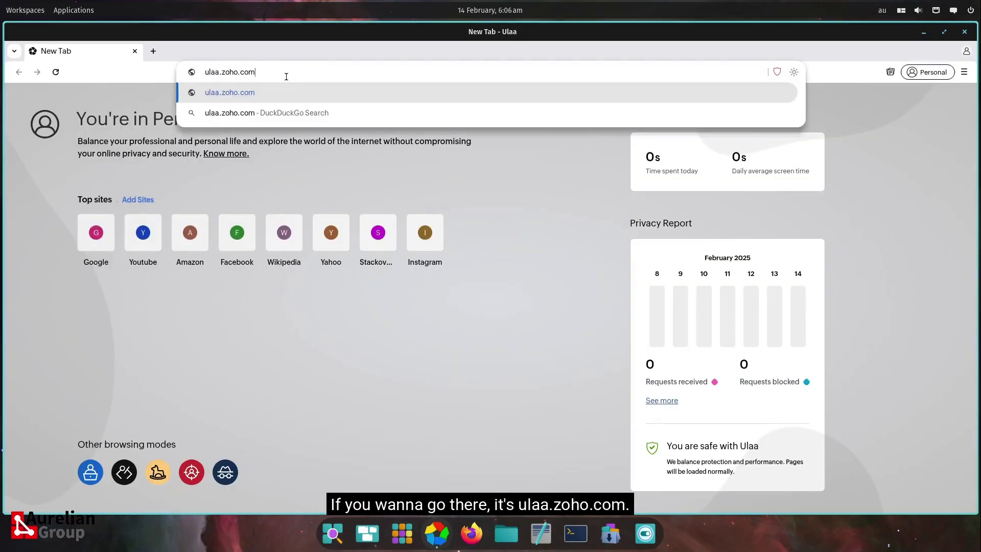
pyautogui.press('Return')
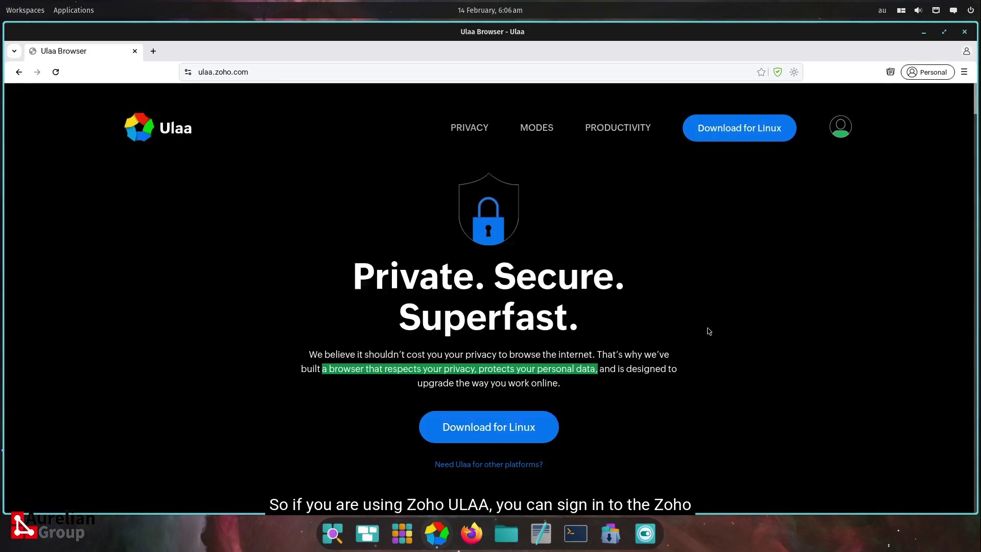
pyautogui.click(968, 51)
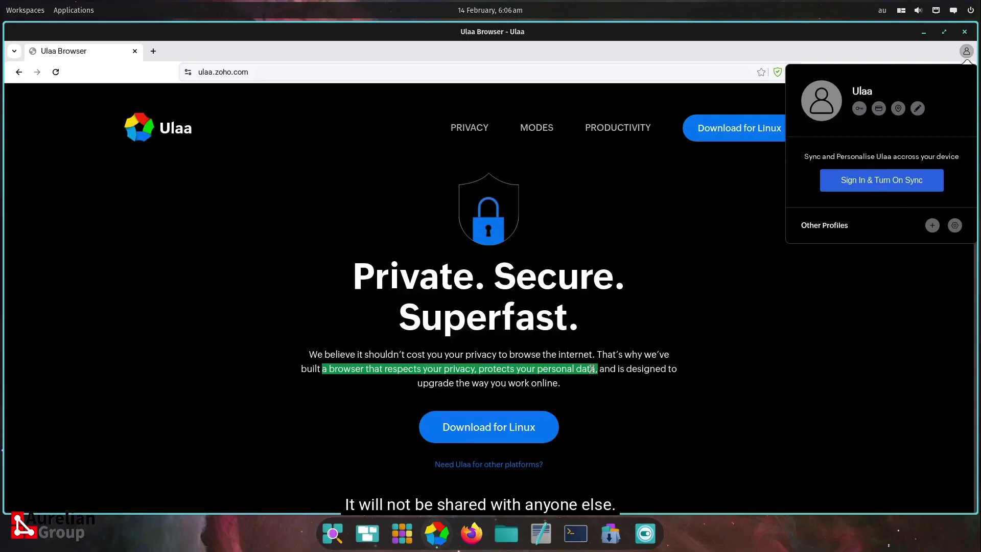
pyautogui.click(589, 388)
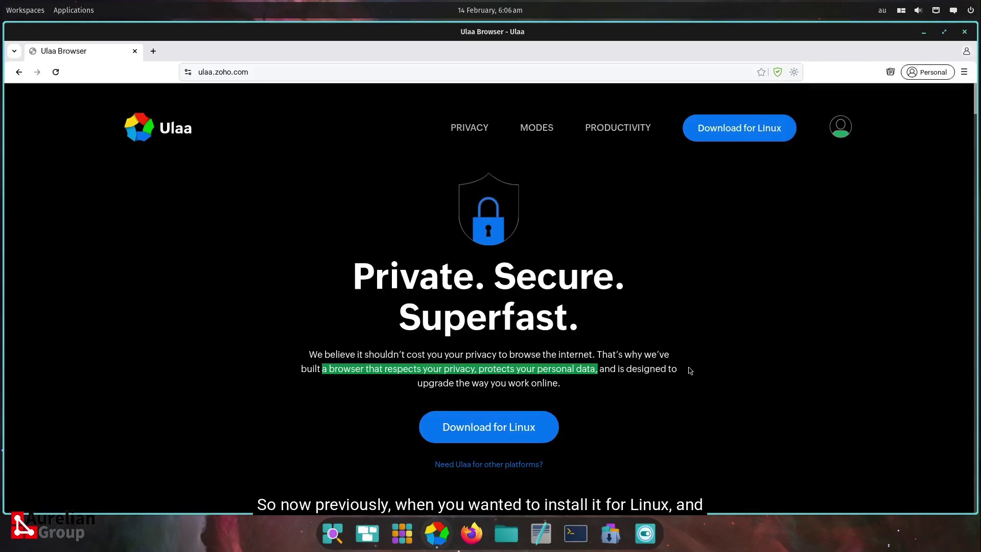
# Check the other-platforms list, then accept the licence and download the Linux .deb package.
pyautogui.click(491, 466)
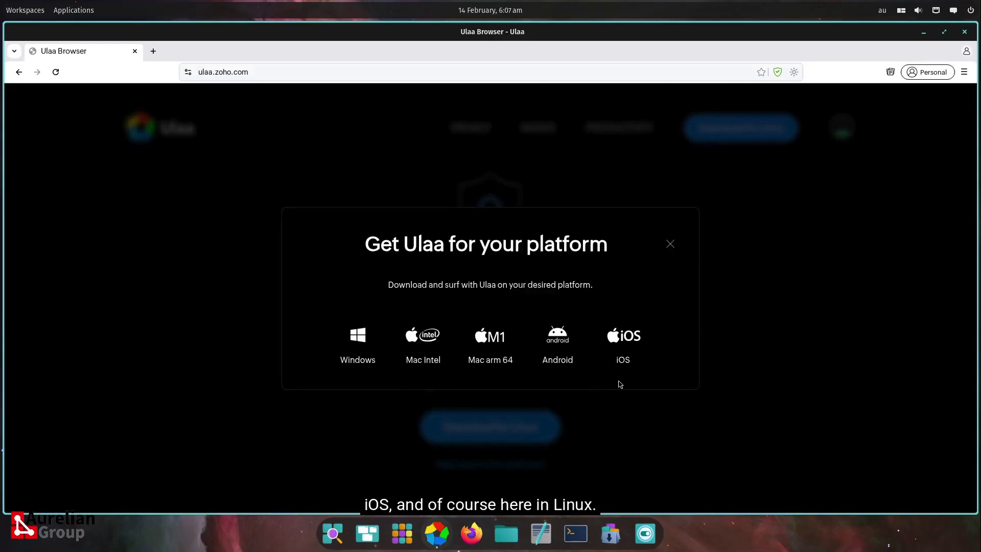
pyautogui.click(669, 245)
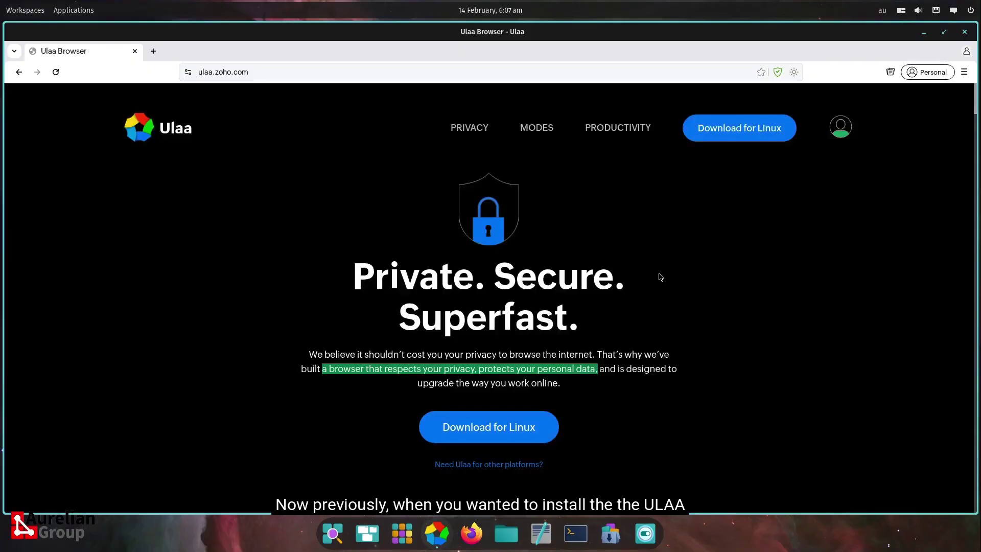
pyautogui.click(523, 439)
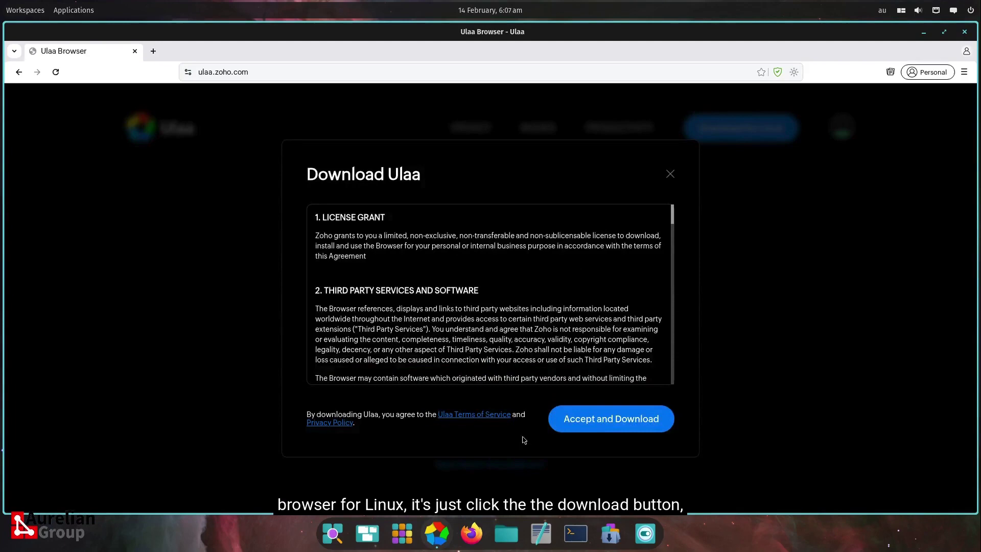
pyautogui.scroll(-20, 488, 367)
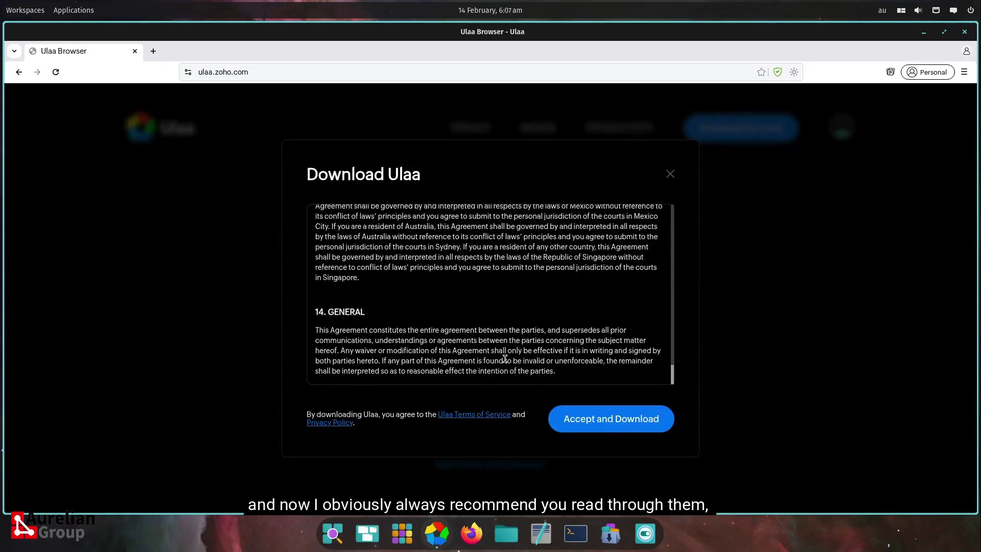
pyautogui.click(604, 422)
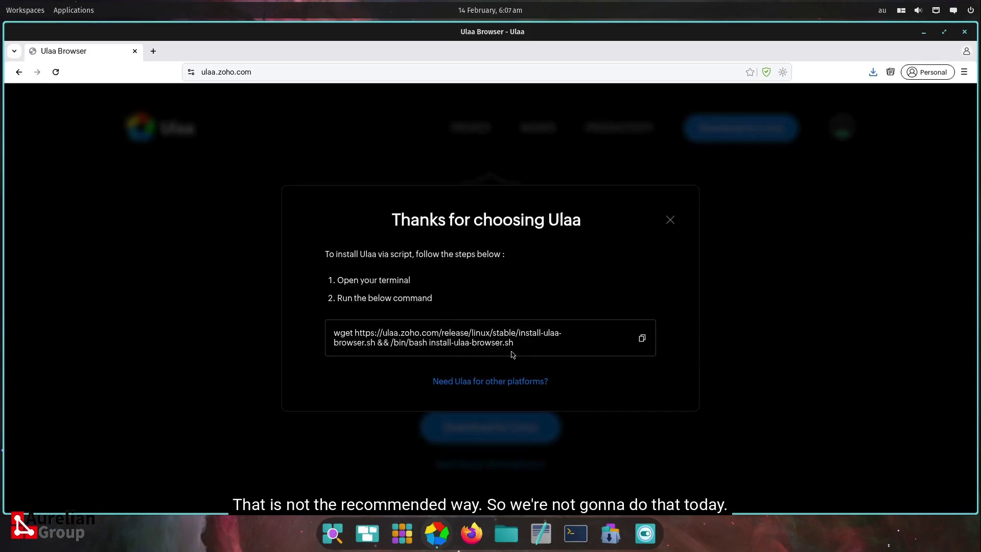
# Close the install dialog and open Ulaa's details page in COSMIC Store via a 'ulaa' search.
pyautogui.click(671, 221)
pyautogui.click(610, 534)
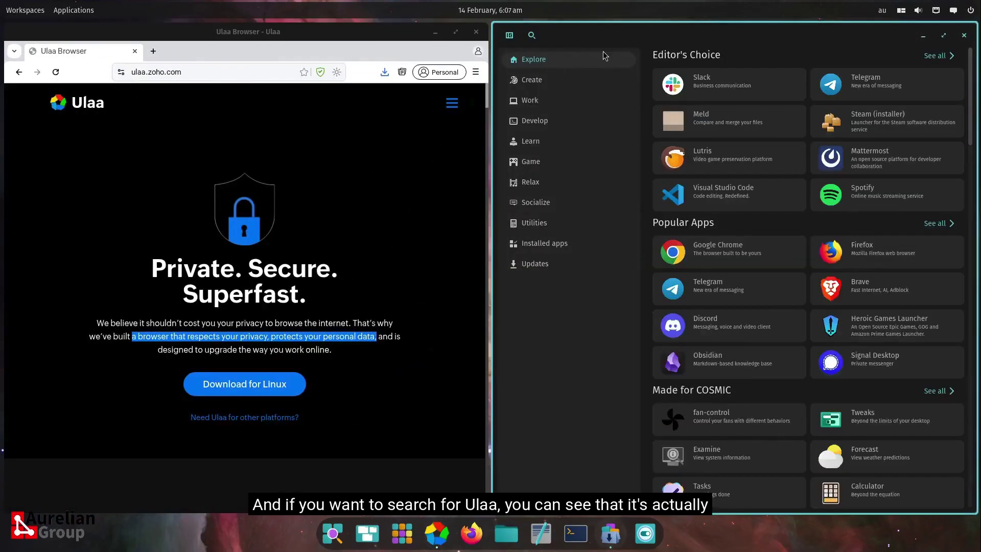
pyautogui.click(532, 35)
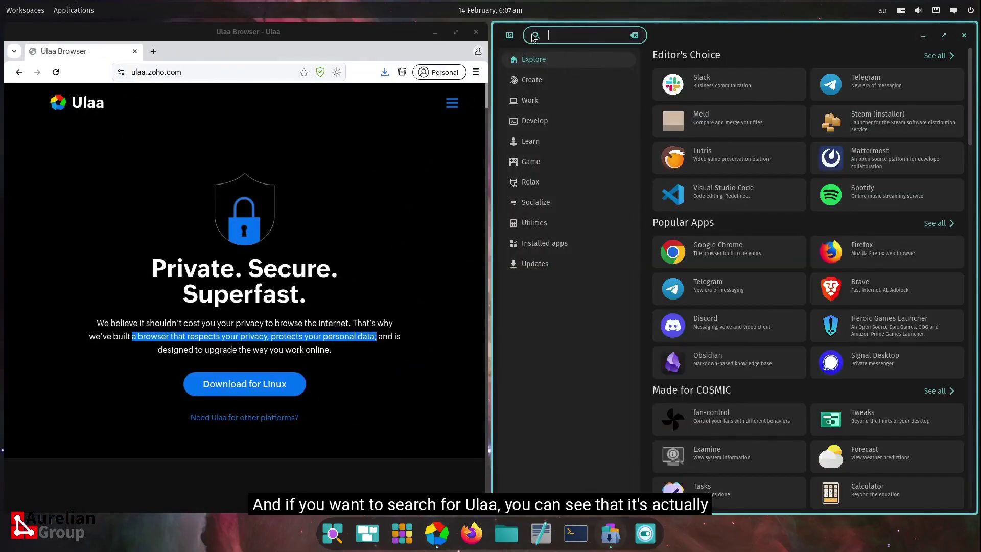
pyautogui.write('ulaa')
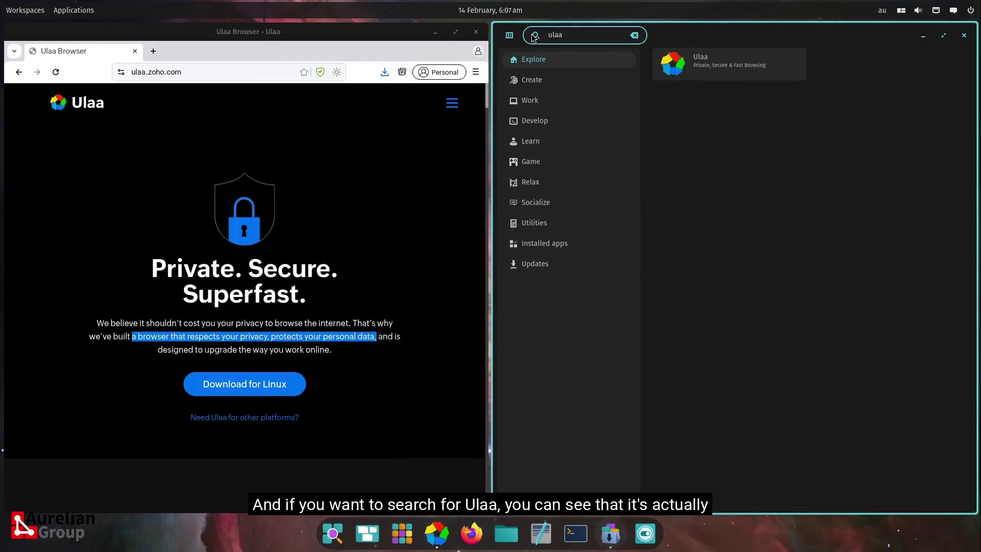
pyautogui.click(692, 65)
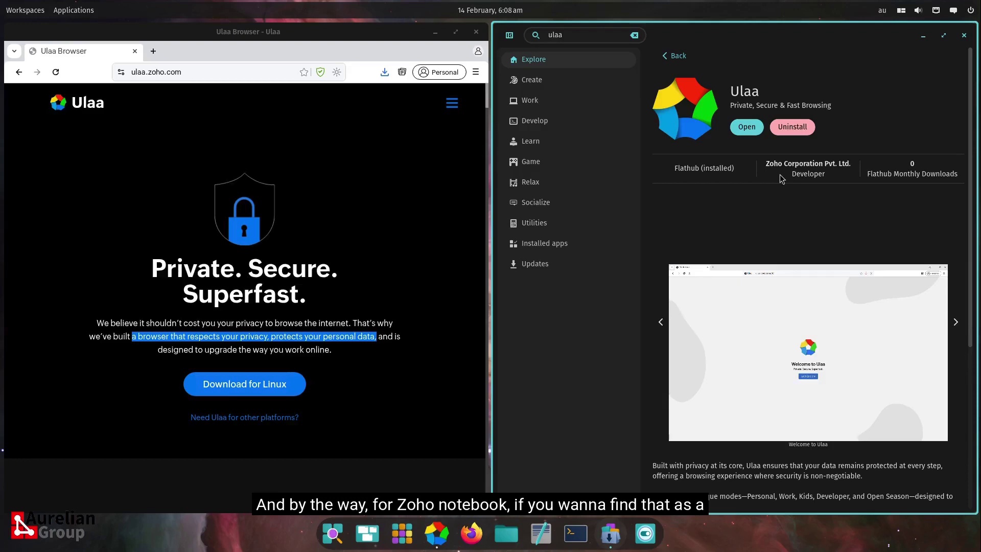
# Clear the search and open Zoho's Notebook app page from a 'notebook' search.
pyautogui.click(634, 35)
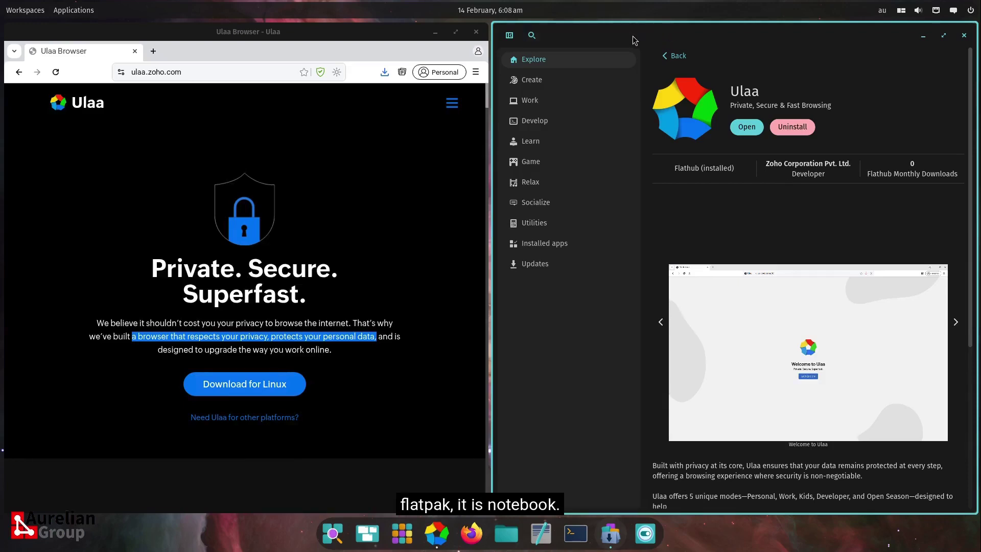
pyautogui.click(530, 36)
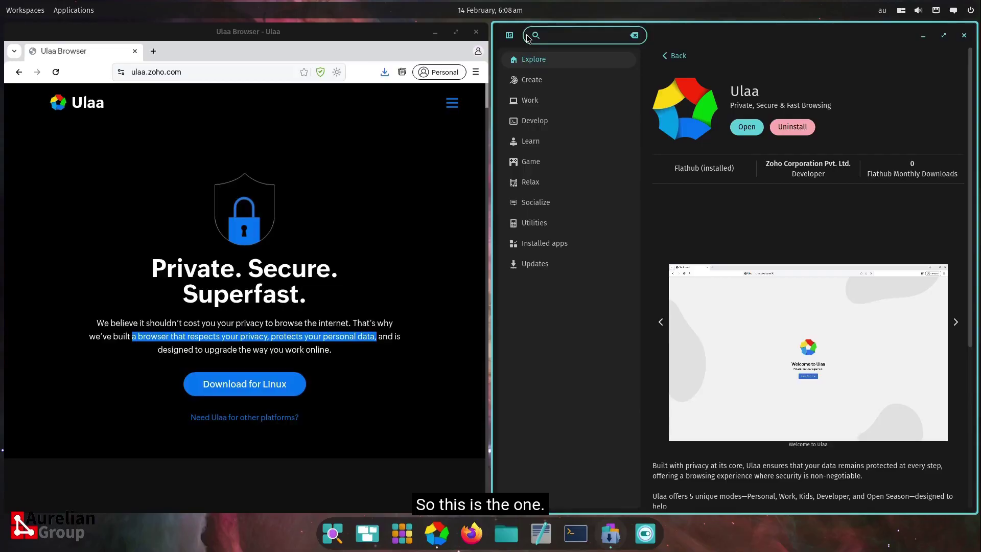
pyautogui.write('notebook')
pyautogui.click(728, 58)
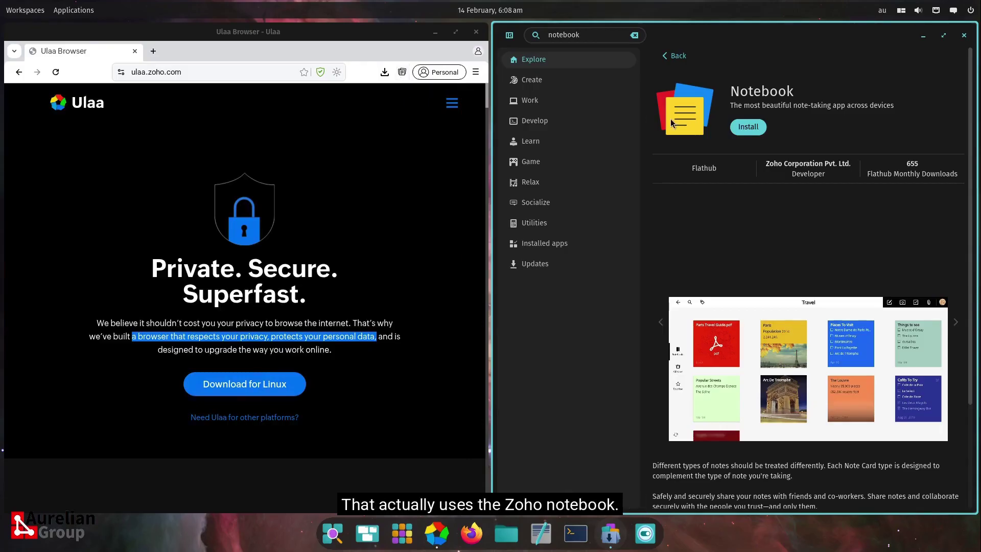
# Open Ulaa's Notebook sign-in side panel, toggle the profile menu, and maximize the browser window.
pyautogui.click(401, 72)
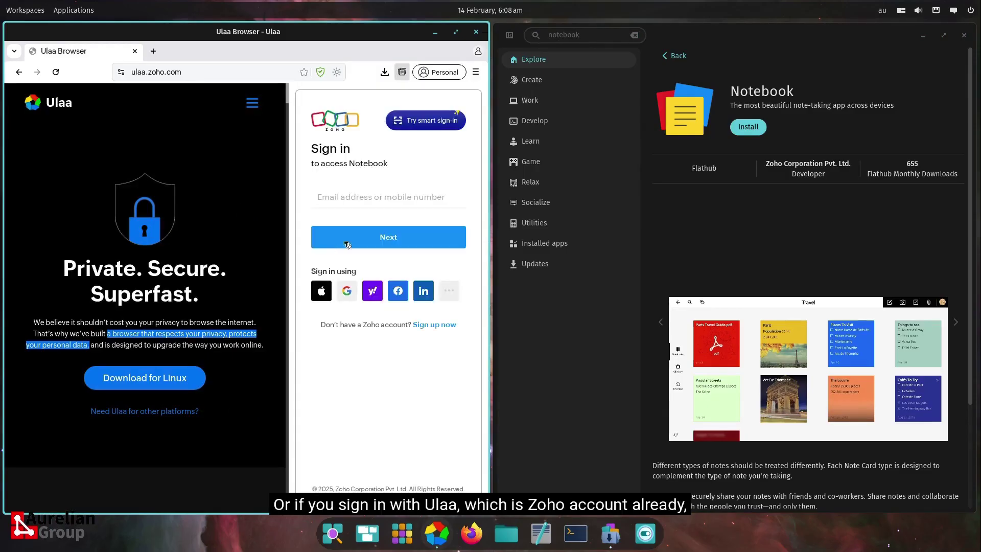
pyautogui.click(478, 52)
pyautogui.click(478, 51)
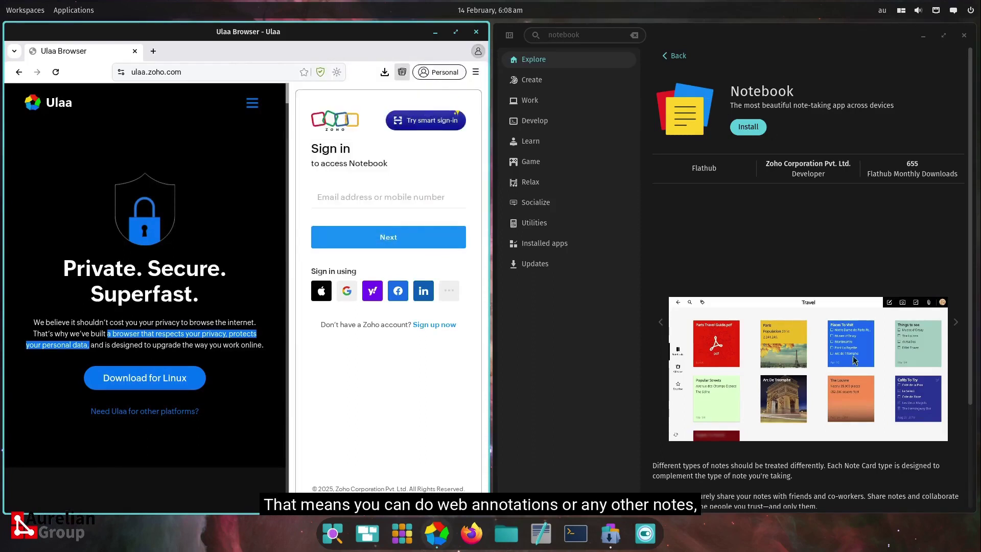
pyautogui.press('super+Up')
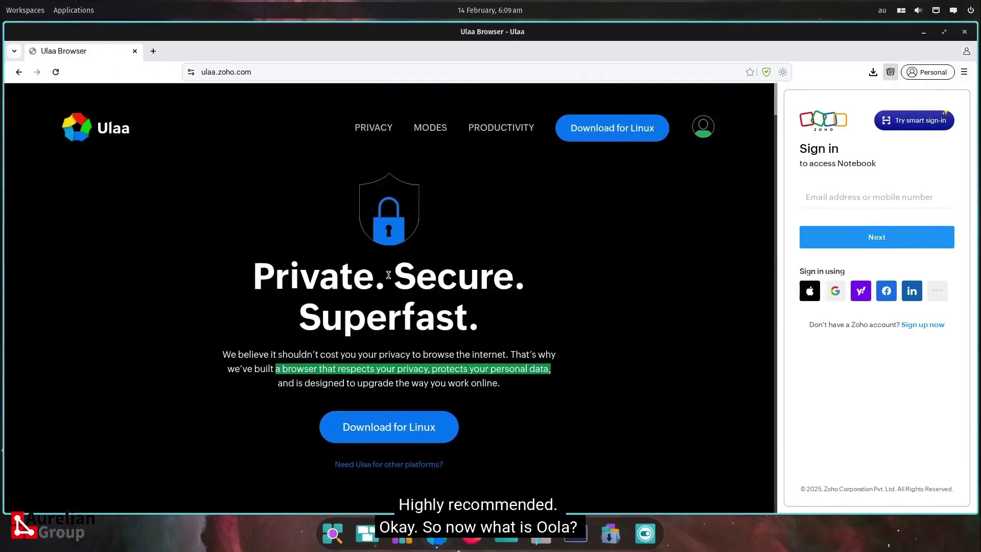
# Close the Notebook panel and scroll privacy.html to Anonymized statistics and Auto reset browser IDs.
pyautogui.click(352, 138)
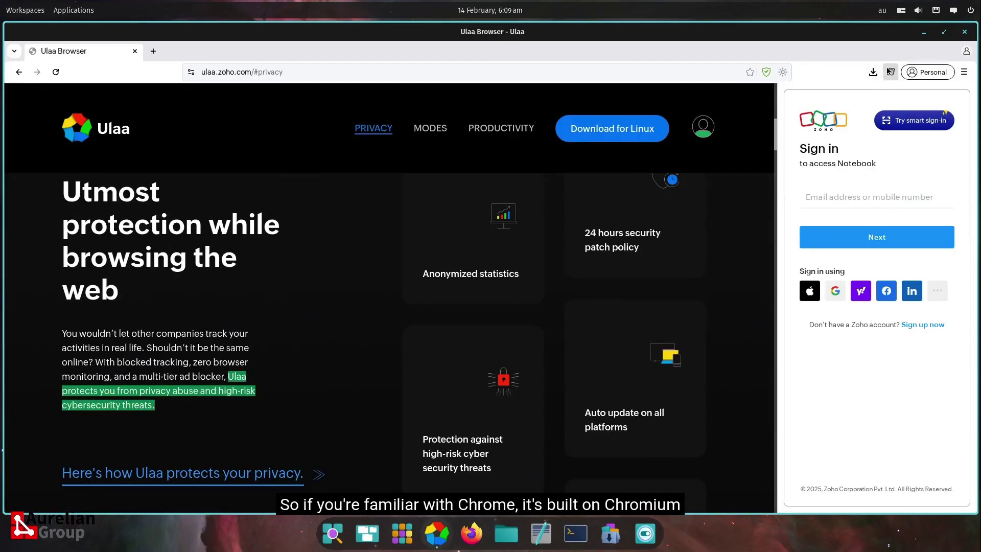
pyautogui.click(890, 71)
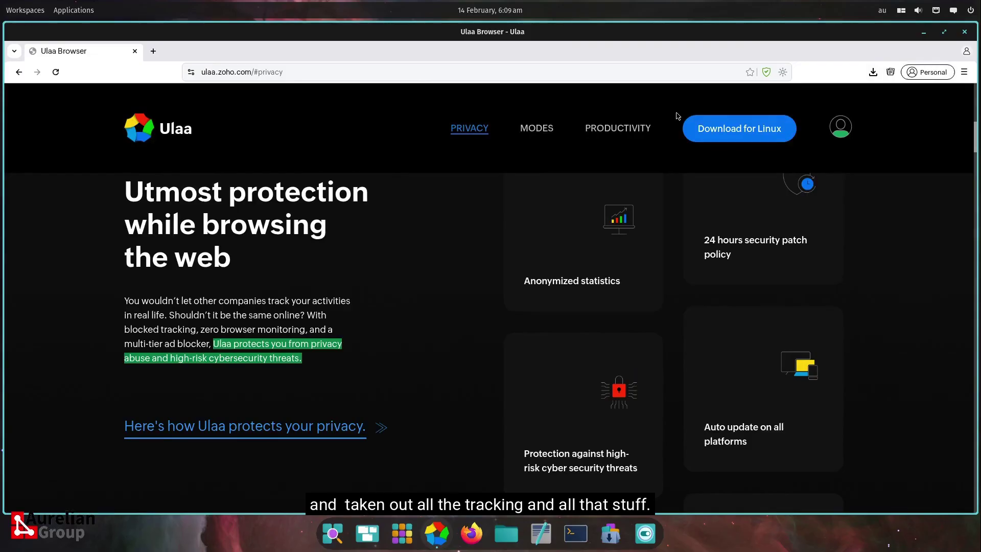
pyautogui.click(313, 436)
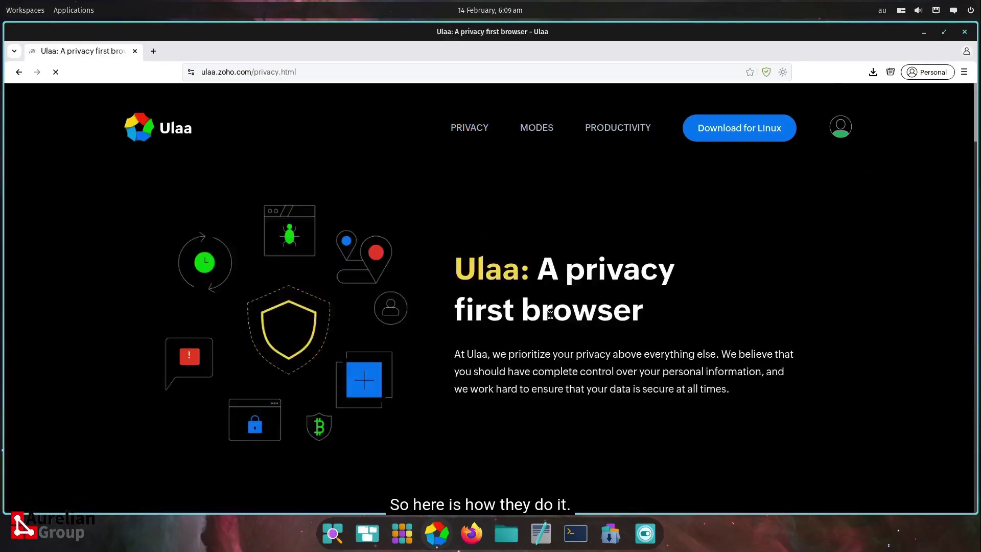
pyautogui.scroll(-3, 604, 311)
pyautogui.scroll(-5, 604, 311)
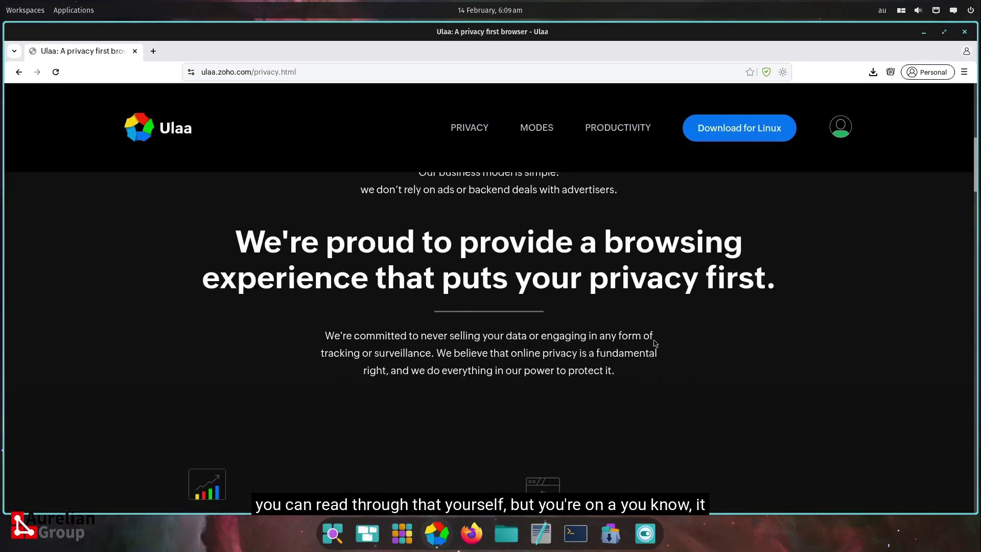
pyautogui.scroll(-2, 655, 344)
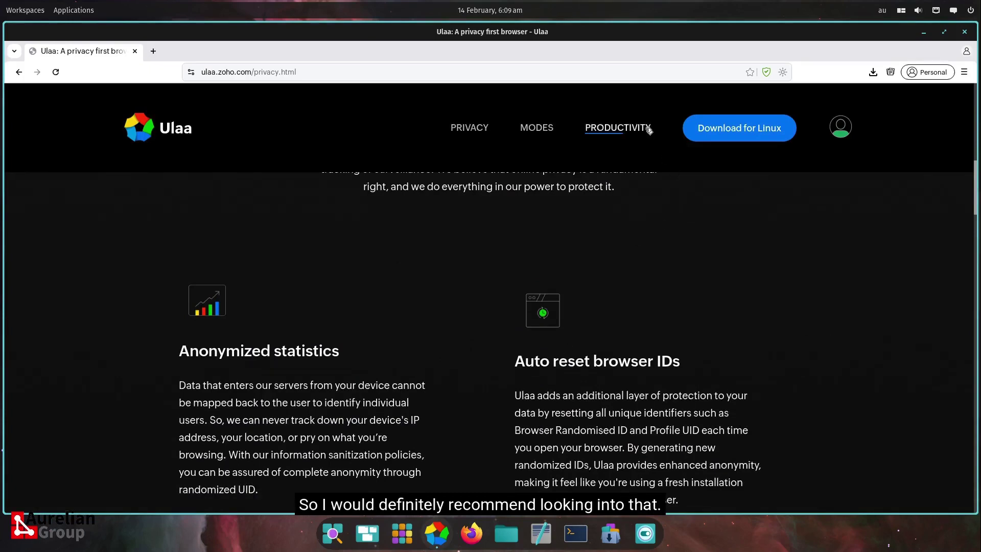
# Open the MODES page (mode.html) headed 'Switch gears with ease!' from the site header.
pyautogui.click(538, 127)
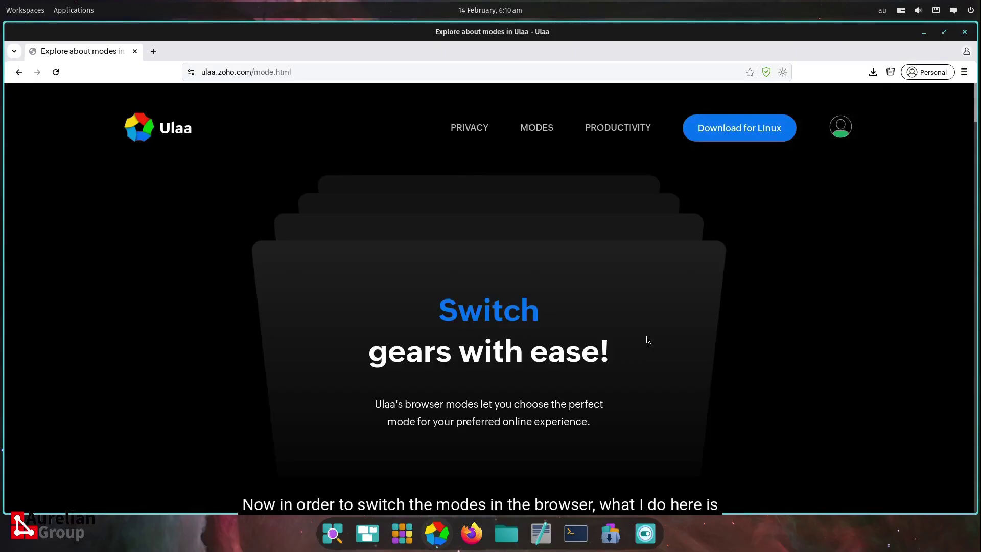
# Open the Switch mode popup listing Kids, Open season, Work, Developer and Incognito.
pyautogui.click(934, 76)
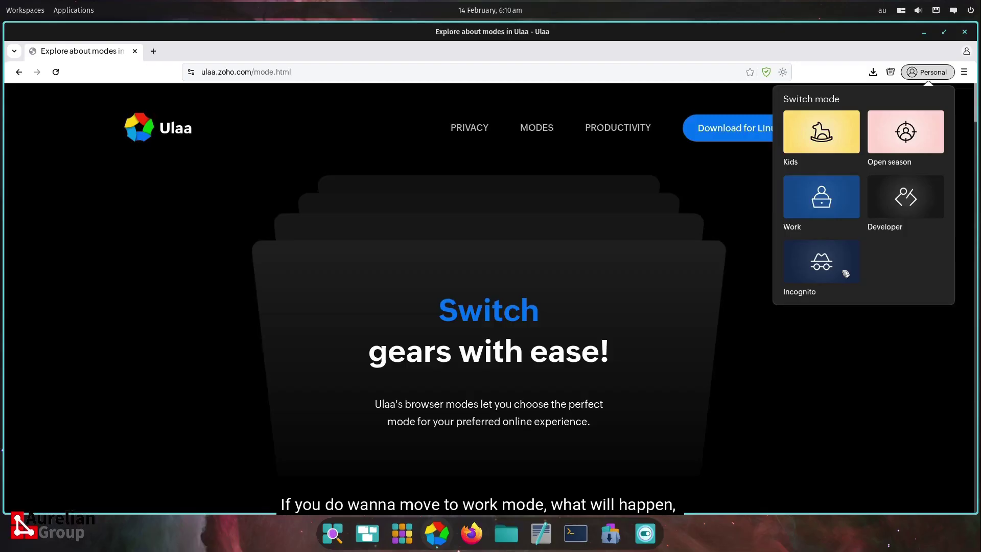
# Open a Work mode window and swap the two window tiles back and forth.
pyautogui.click(854, 216)
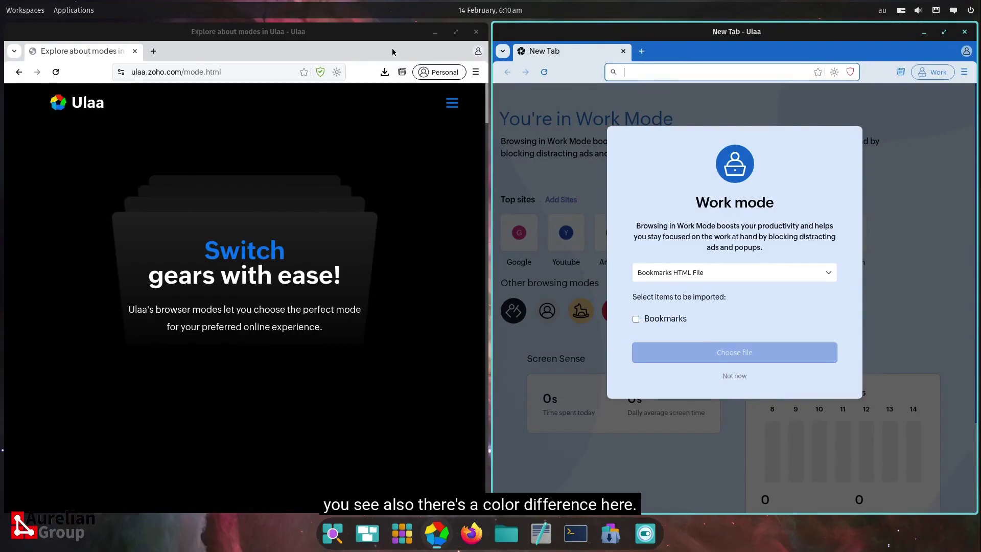
pyautogui.click(455, 53)
pyautogui.press('super+shift+Right')
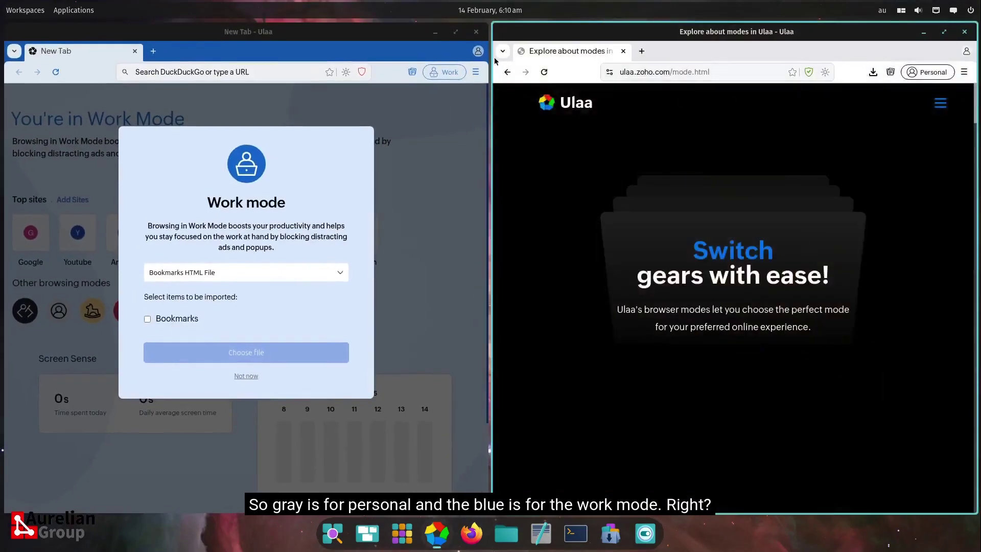
pyautogui.press('super+shift+Left')
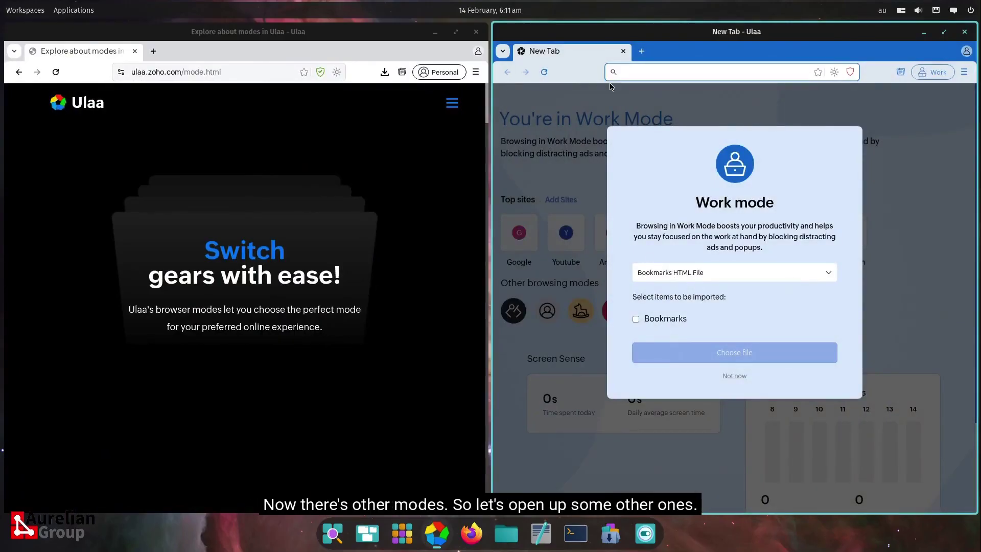
# From the Work window, switch to Kids mode, set its password, and log in.
pyautogui.click(933, 72)
pyautogui.click(932, 129)
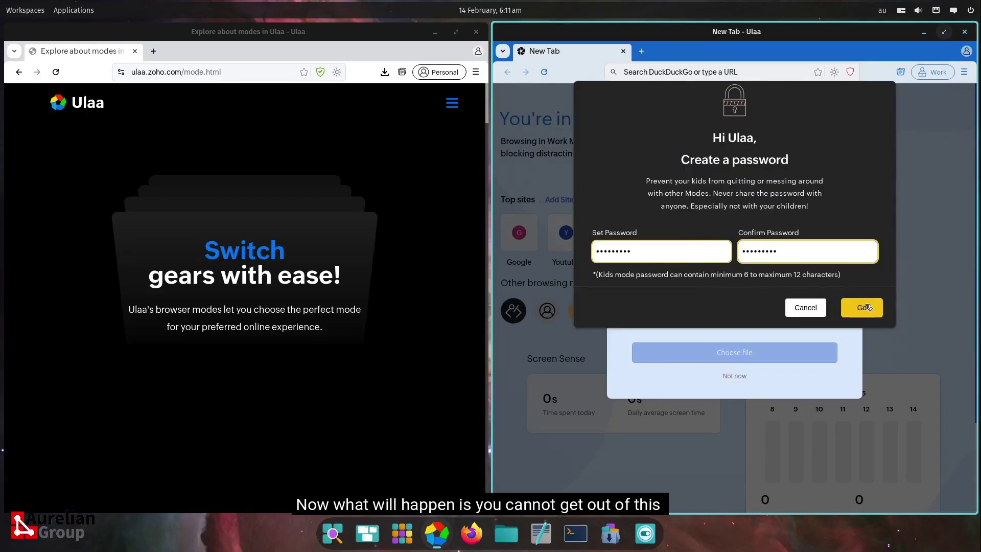
pyautogui.click(867, 307)
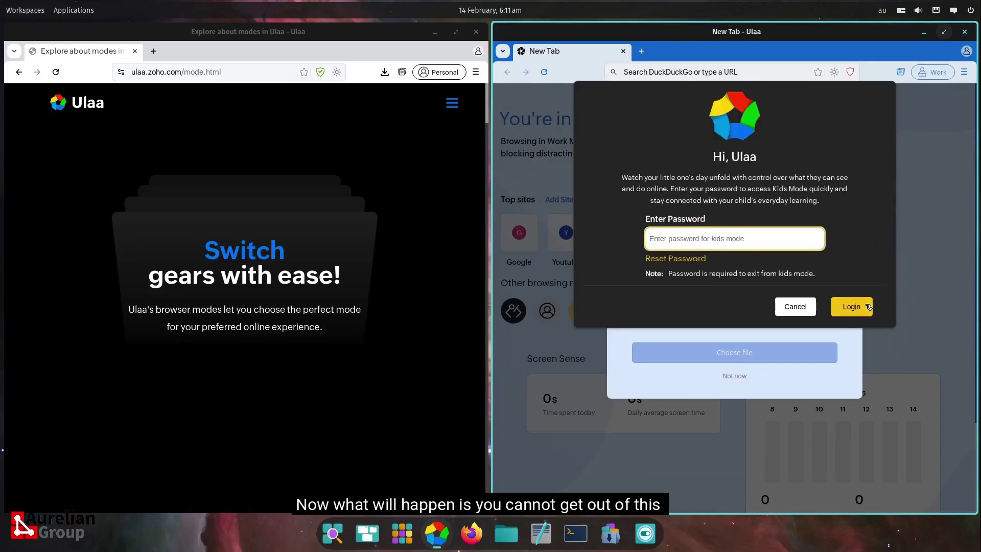
pyautogui.click(869, 306)
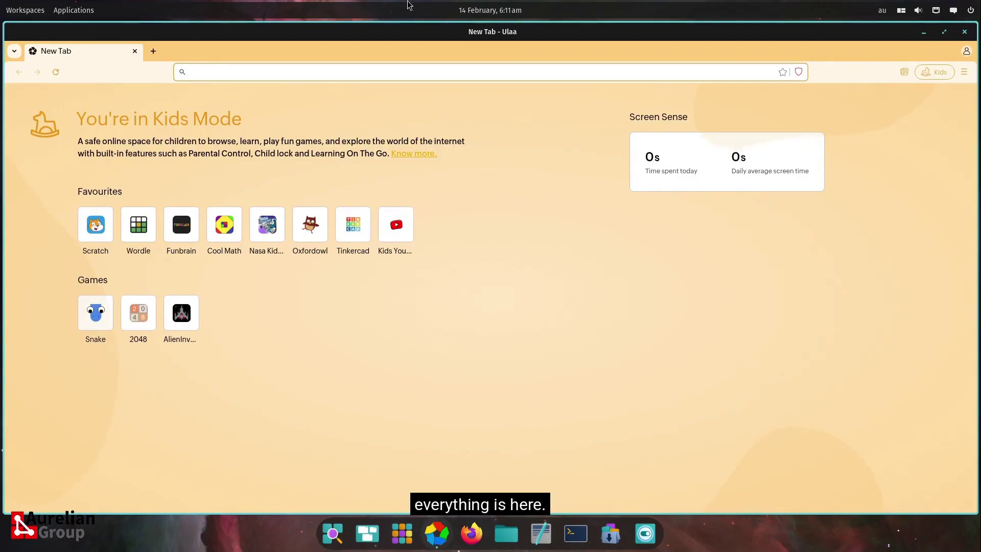
# Exit Kids Mode using the kids-mode password, returning to the Personal and Work windows.
pyautogui.moveTo(407, 4)
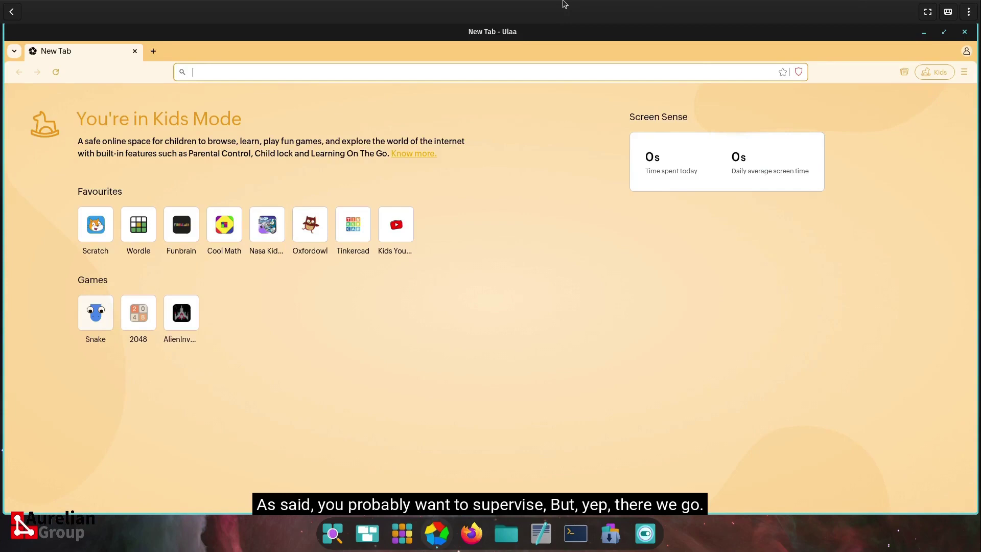
pyautogui.click(943, 73)
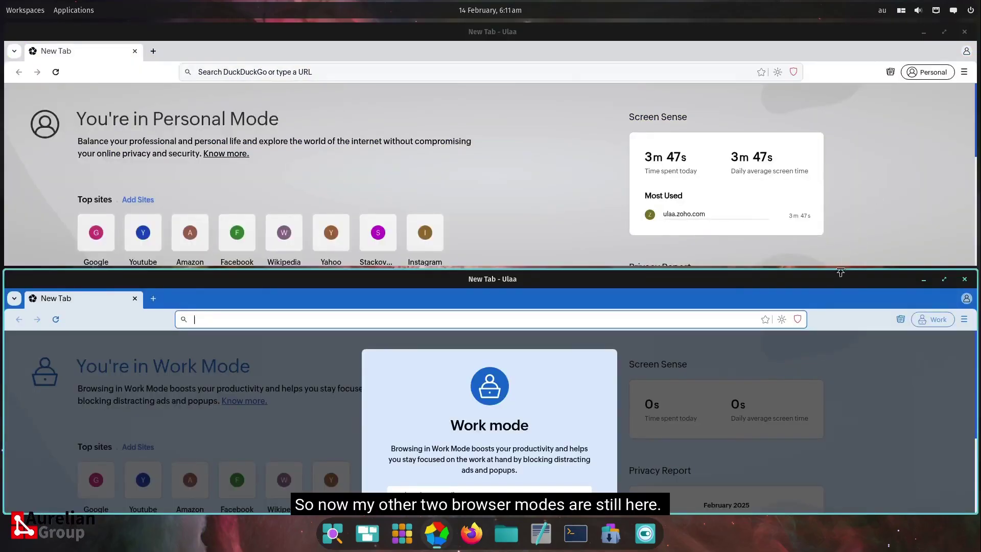
# Snap the Work window to the right half and open a new Open Season mode window.
pyautogui.moveTo(841, 272); pyautogui.dragTo(976, 137)
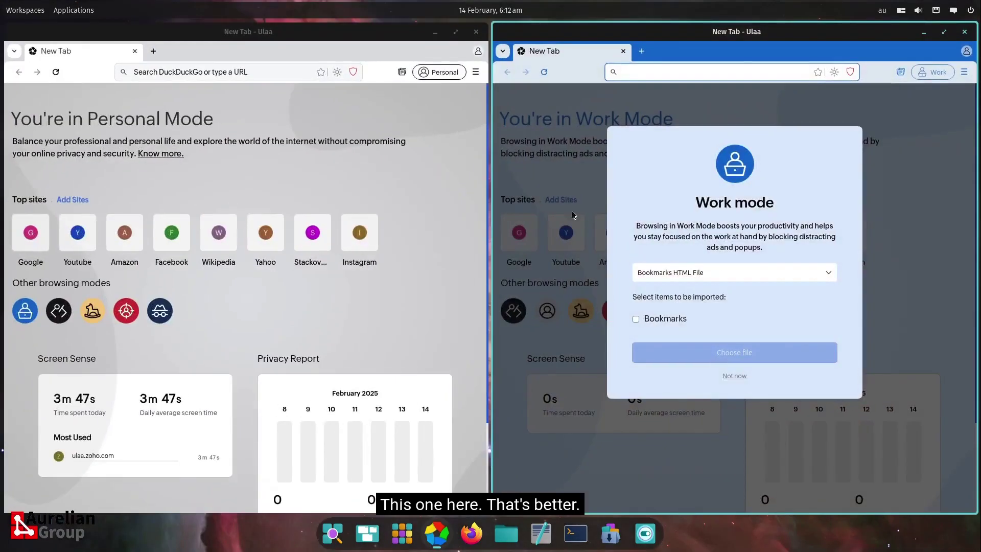
pyautogui.click(455, 72)
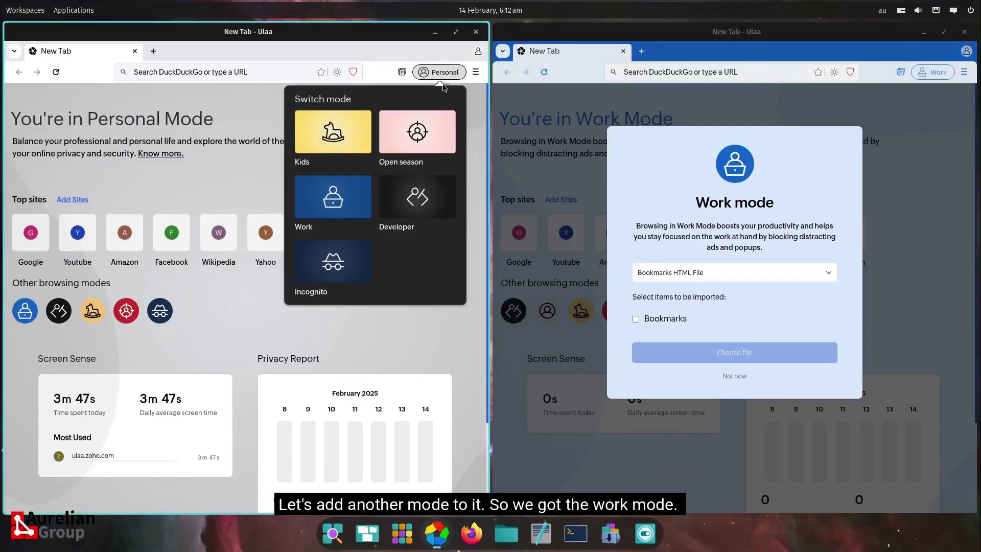
pyautogui.click(416, 137)
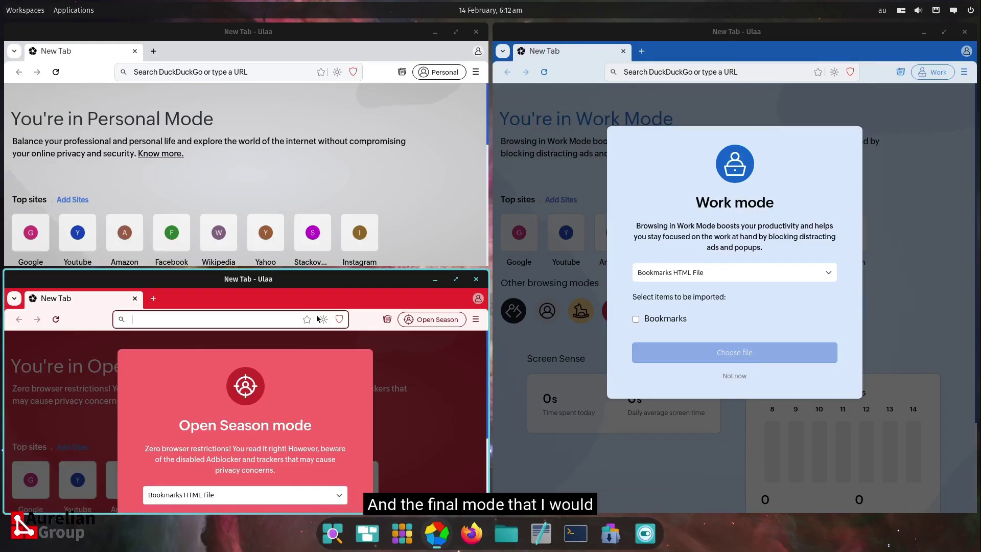
# Open a new Developer mode window and close the Work, Personal and Open Season windows.
pyautogui.click(430, 320)
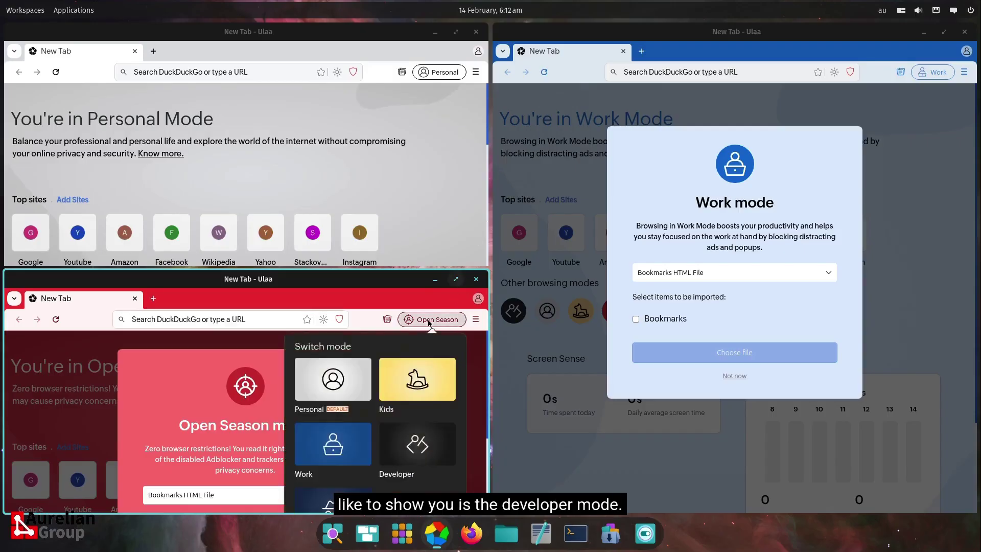
pyautogui.click(423, 444)
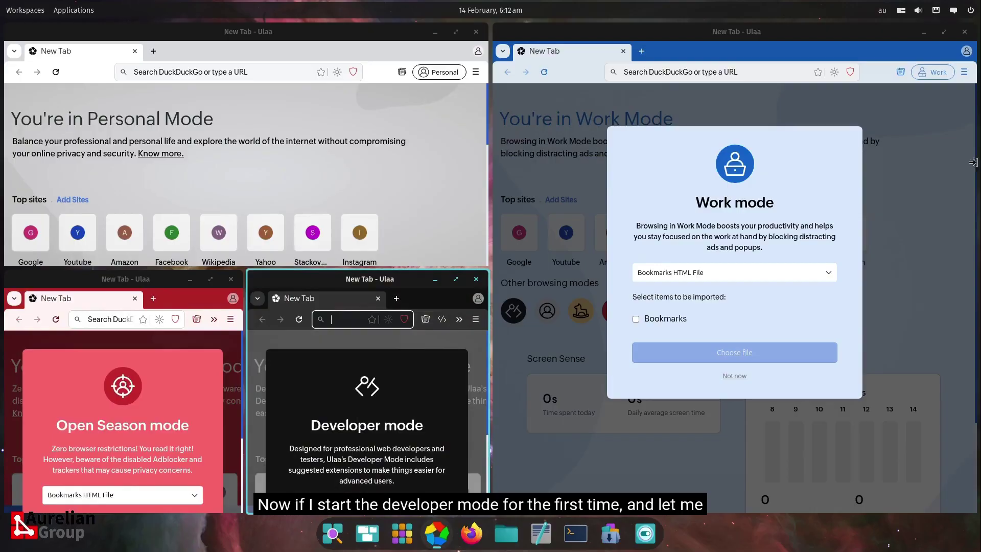
pyautogui.click(965, 32)
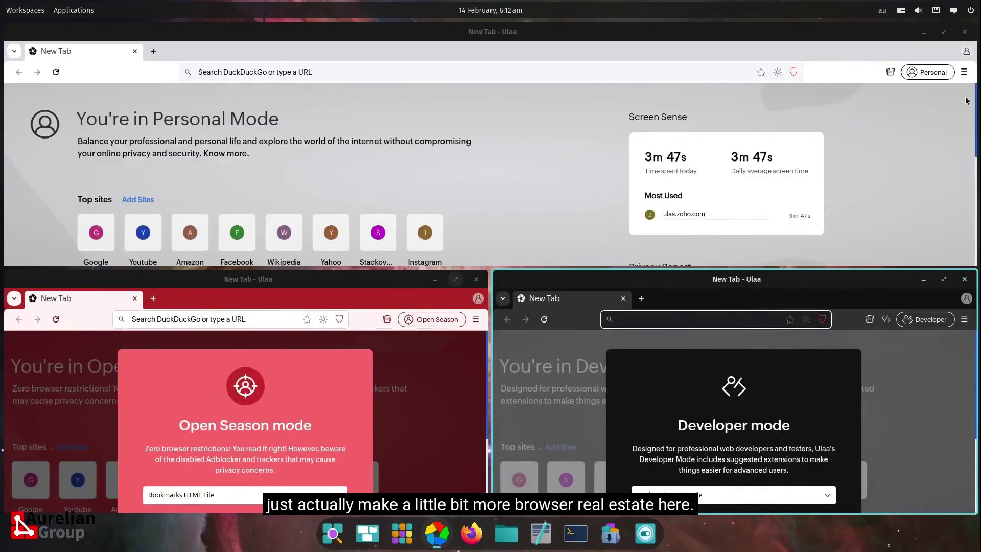
pyautogui.click(965, 31)
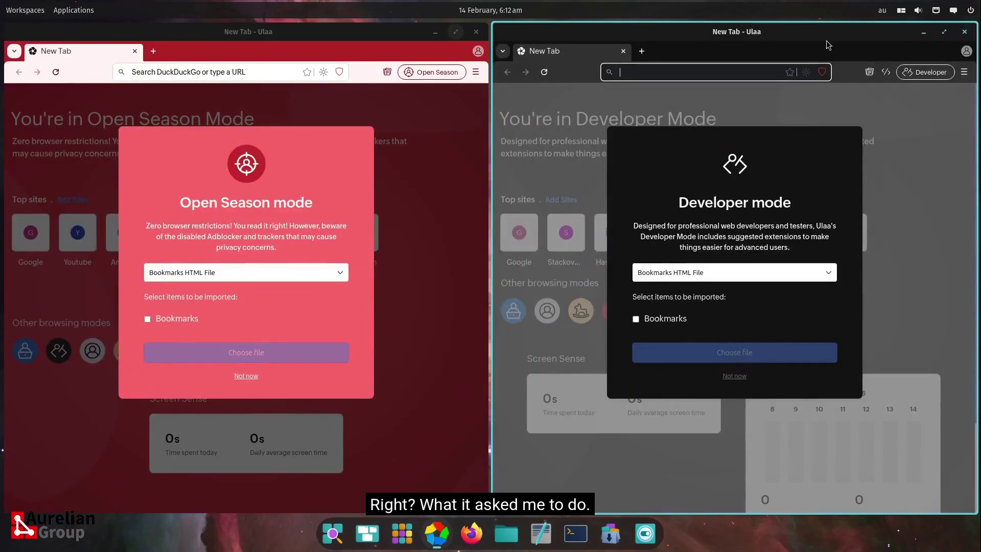
pyautogui.click(475, 32)
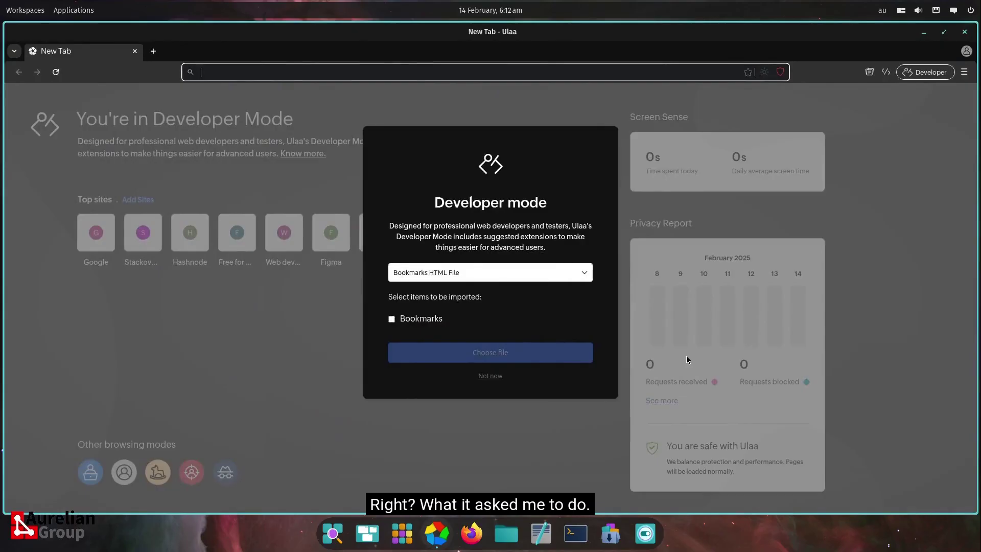
# Skip the bookmark import and install the JSON Viewer, CSS Viewer and Web Developer extensions.
pyautogui.click(490, 377)
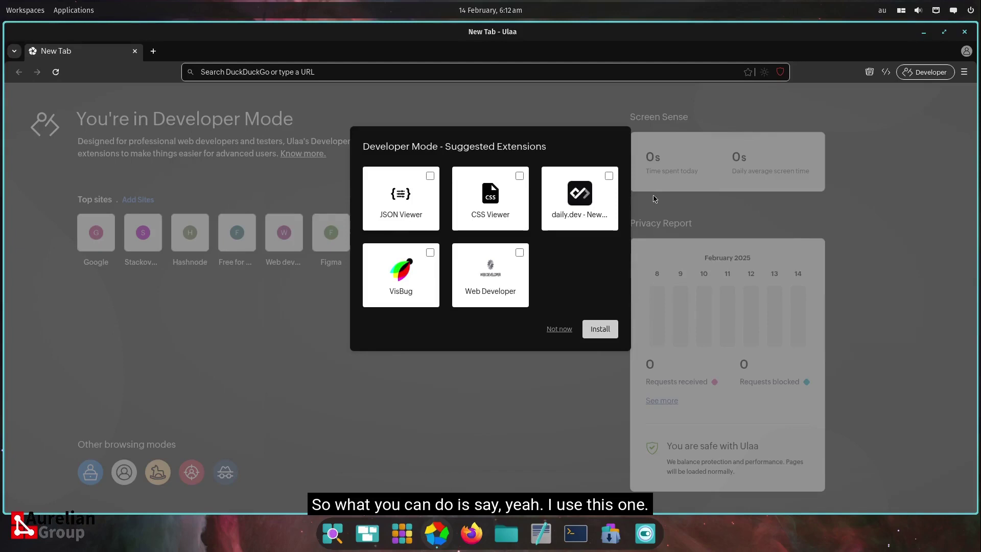
pyautogui.click(434, 214)
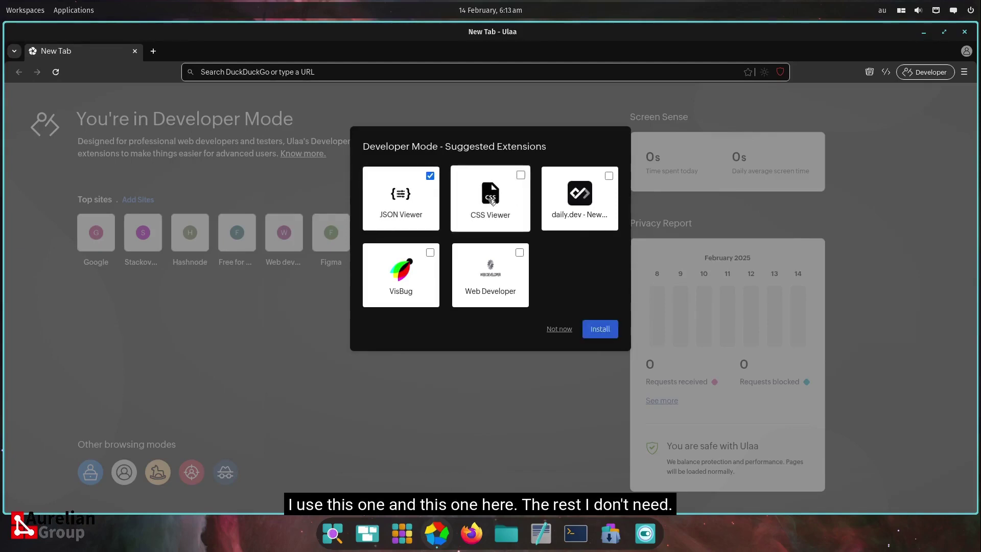
pyautogui.click(492, 206)
pyautogui.click(478, 272)
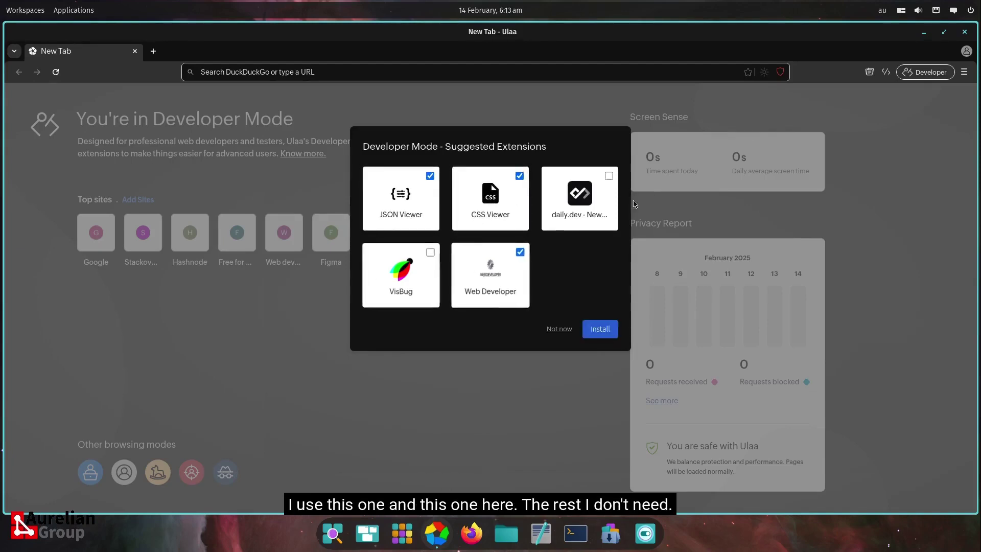
pyautogui.click(602, 328)
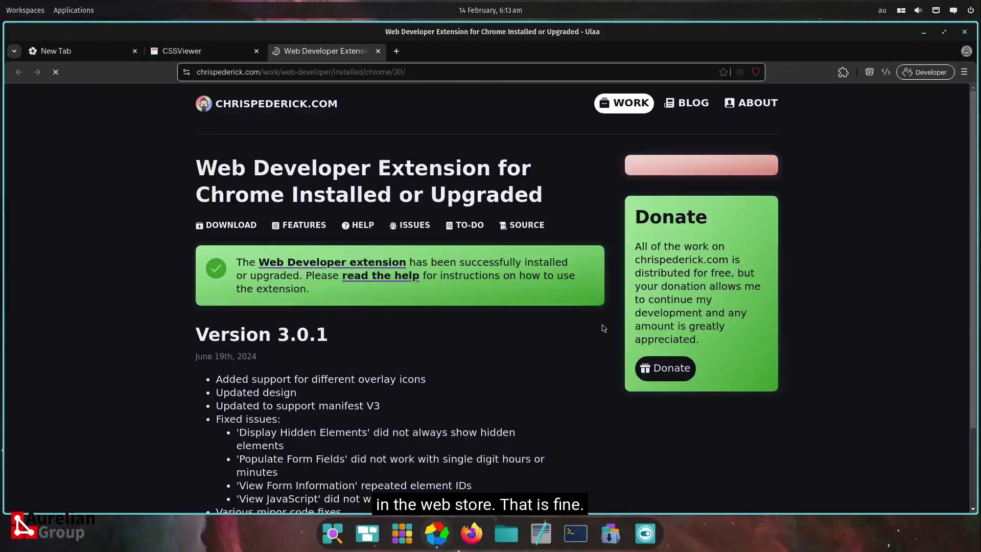
# Close the Web Developer welcome tab and the CSSViewer options tab.
pyautogui.click(377, 50)
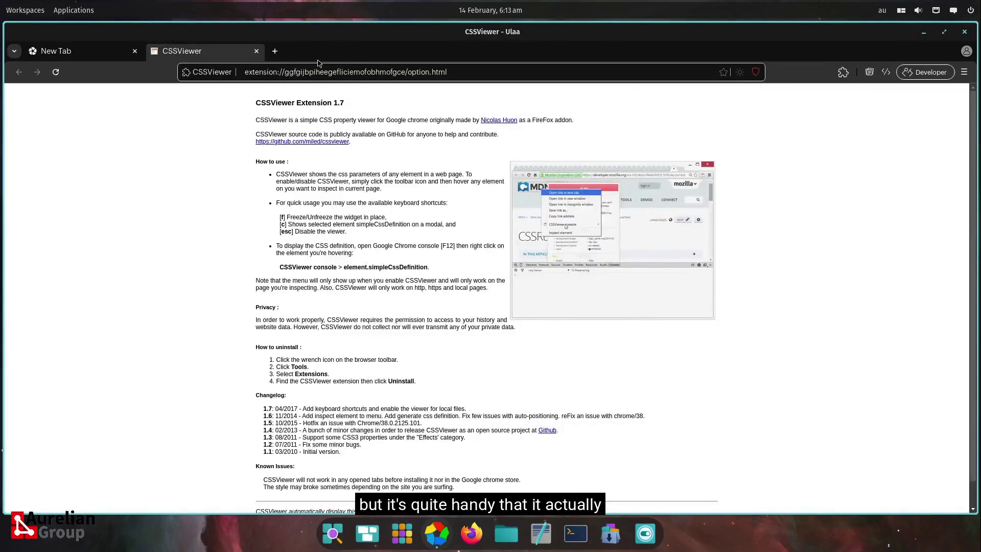
pyautogui.click(256, 51)
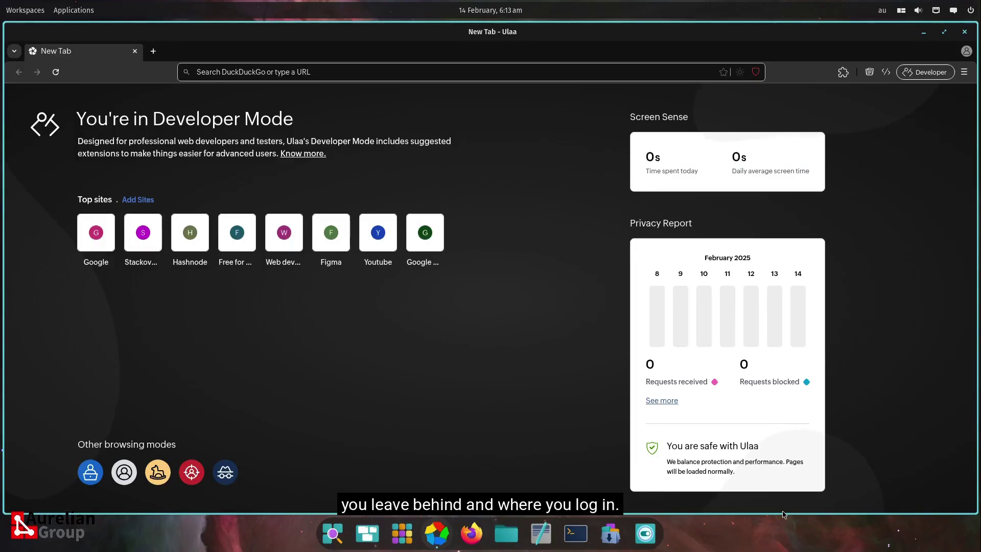
# Go to the Chrome Web Store through the main menu's Extensions submenu.
pyautogui.click(967, 73)
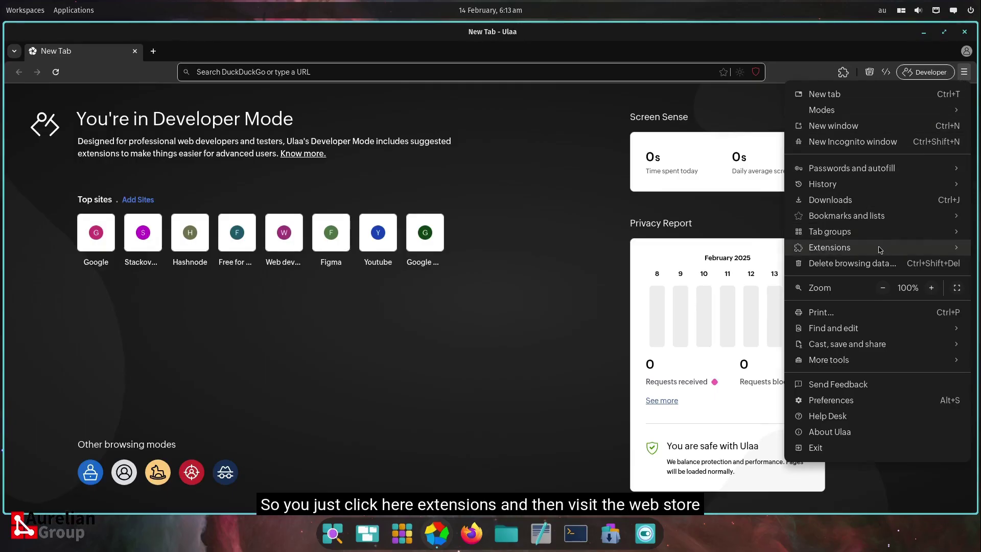
pyautogui.moveTo(881, 251)
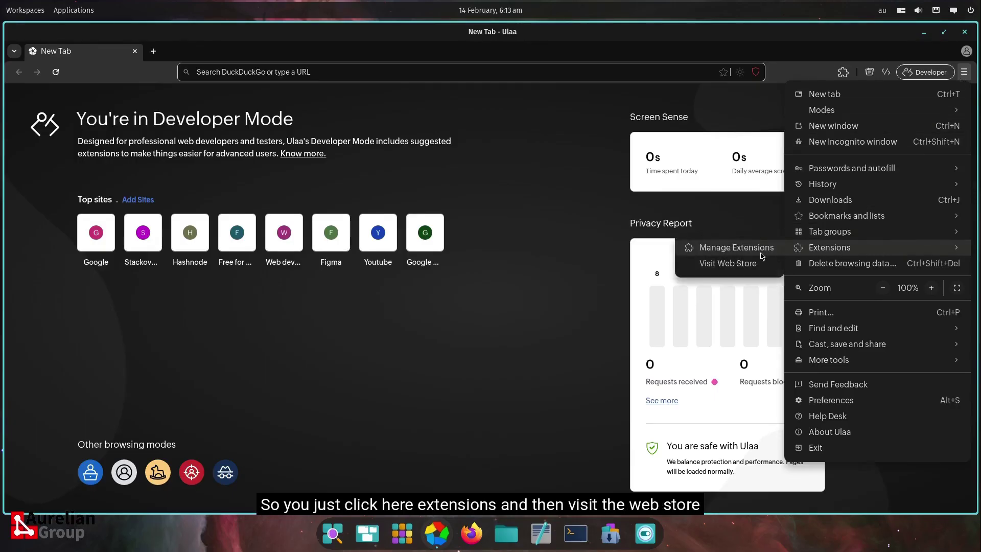
pyautogui.click(750, 265)
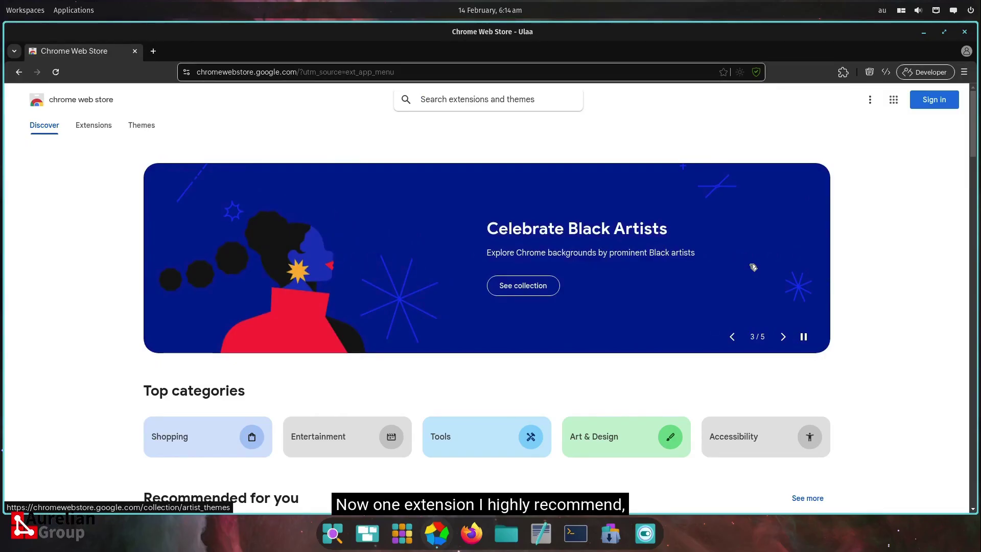
# Search the store for 'zoho ann' and add the Zoho Annotator extension to Ulaa.
pyautogui.write('zoho')
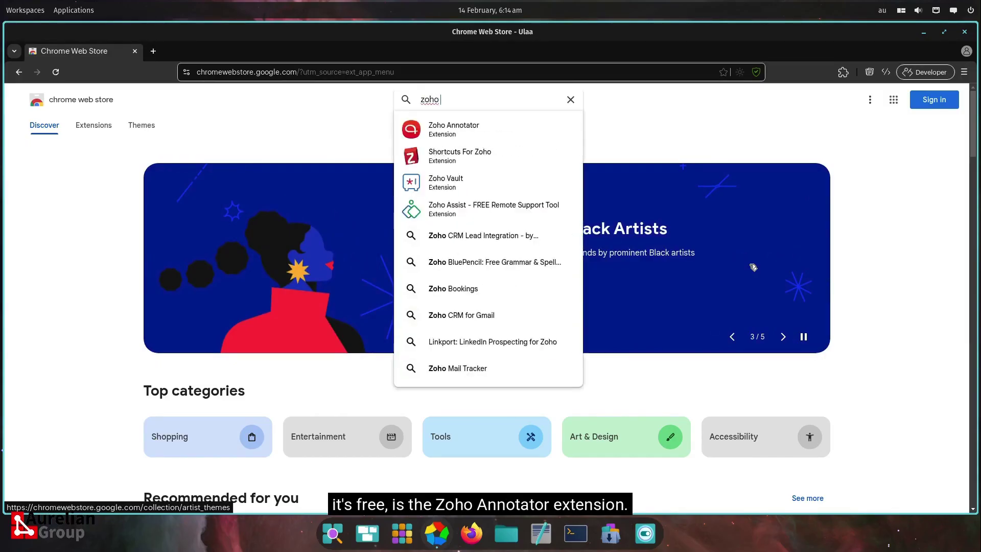
pyautogui.write(' ann')
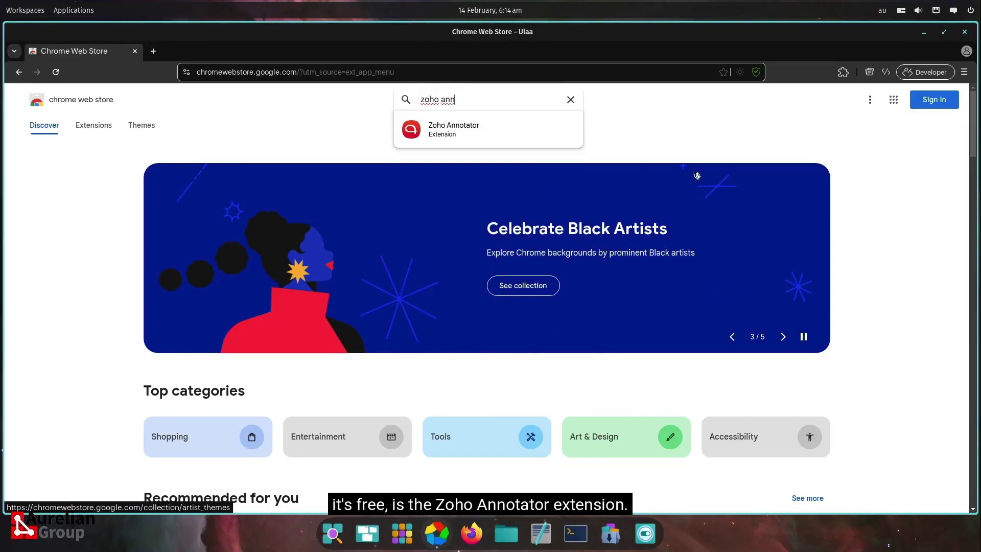
pyautogui.click(480, 136)
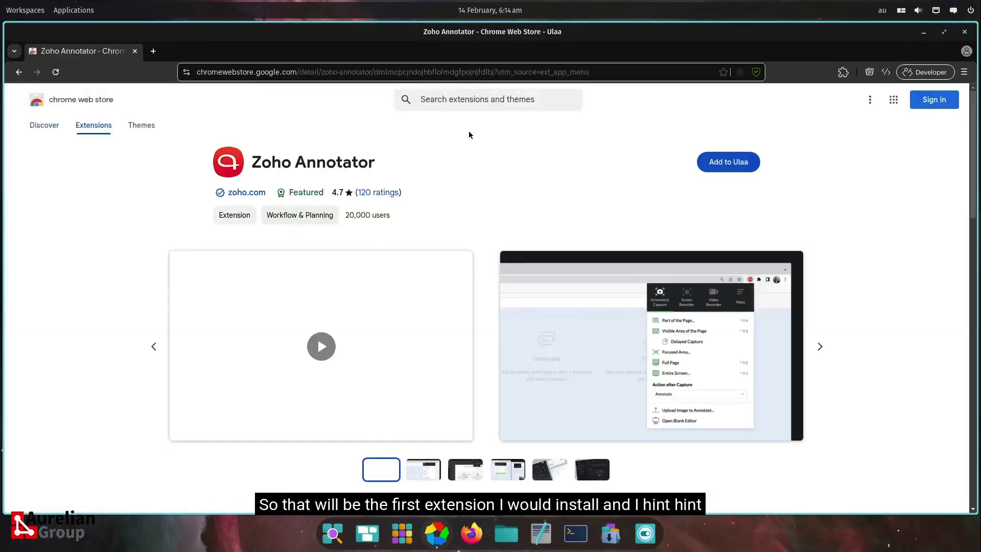
pyautogui.click(725, 164)
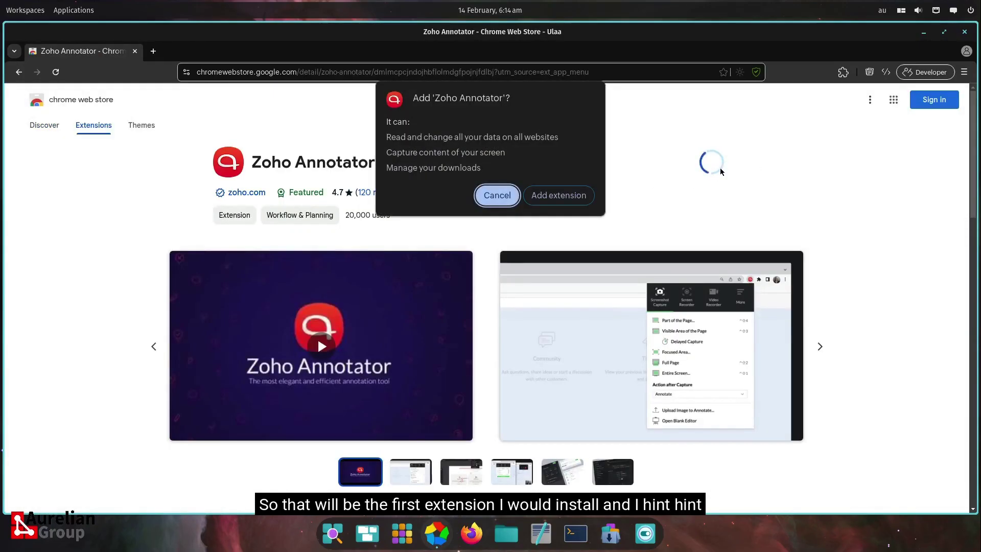
pyautogui.click(576, 193)
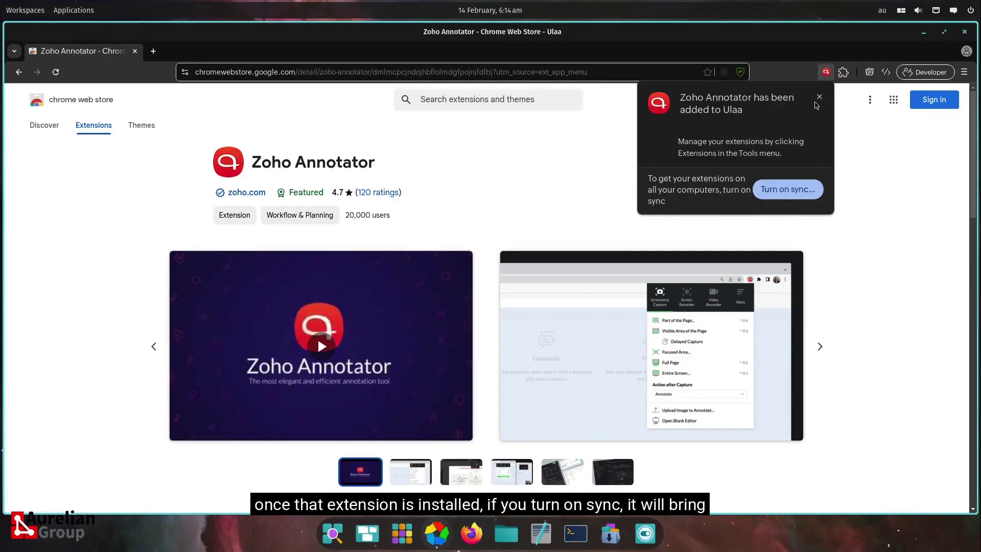
# Pin Zoho Annotator in the Extensions panel and open a new tab.
pyautogui.click(820, 98)
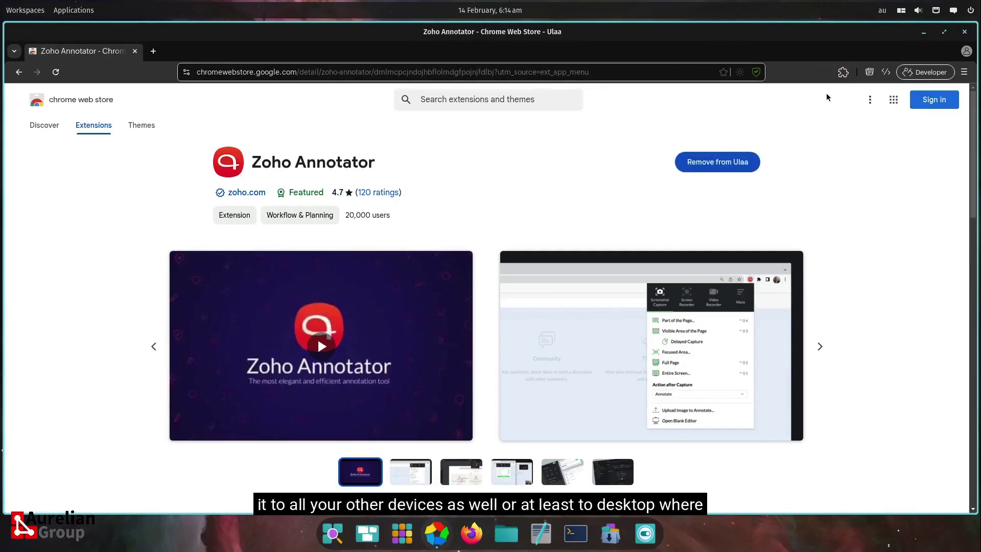
pyautogui.click(844, 72)
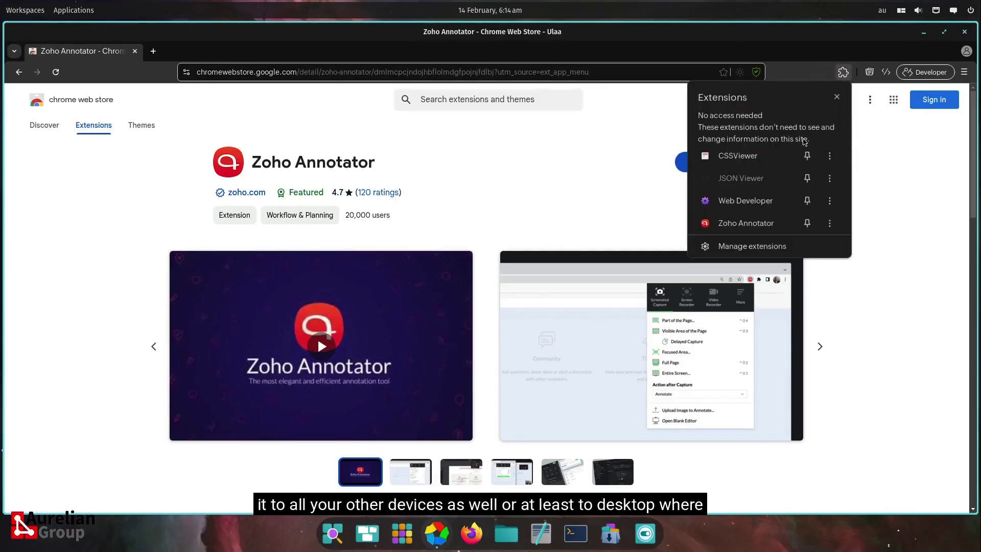
pyautogui.click(807, 223)
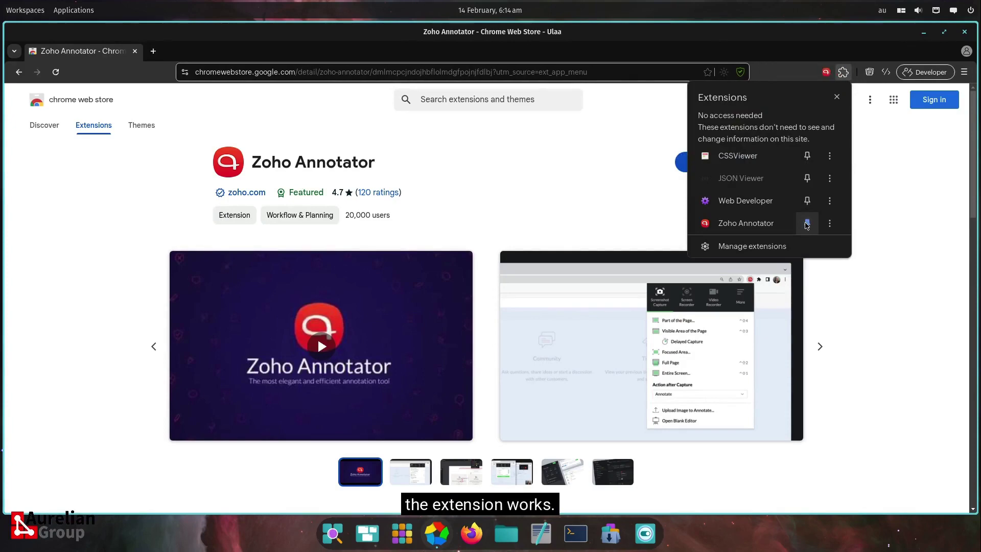
pyautogui.click(614, 234)
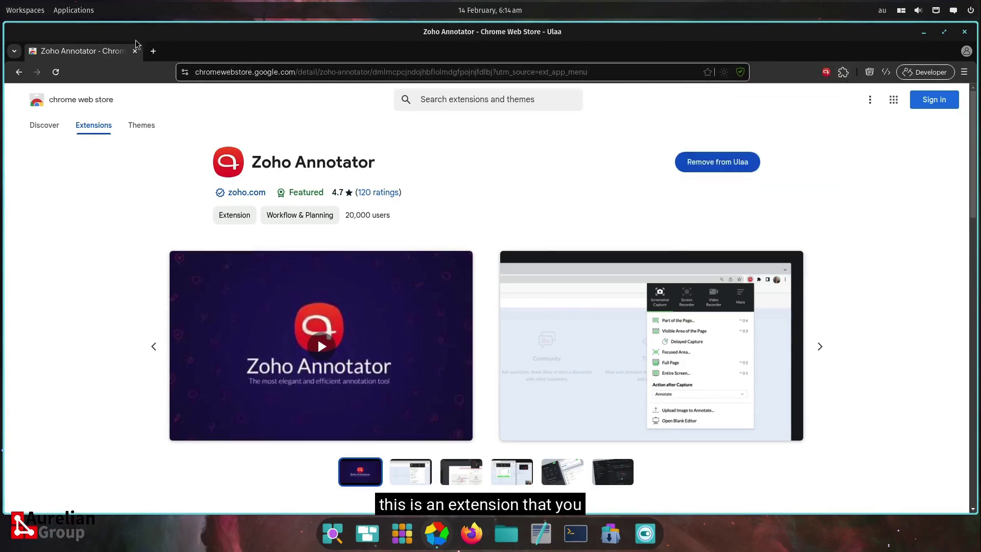
pyautogui.click(152, 50)
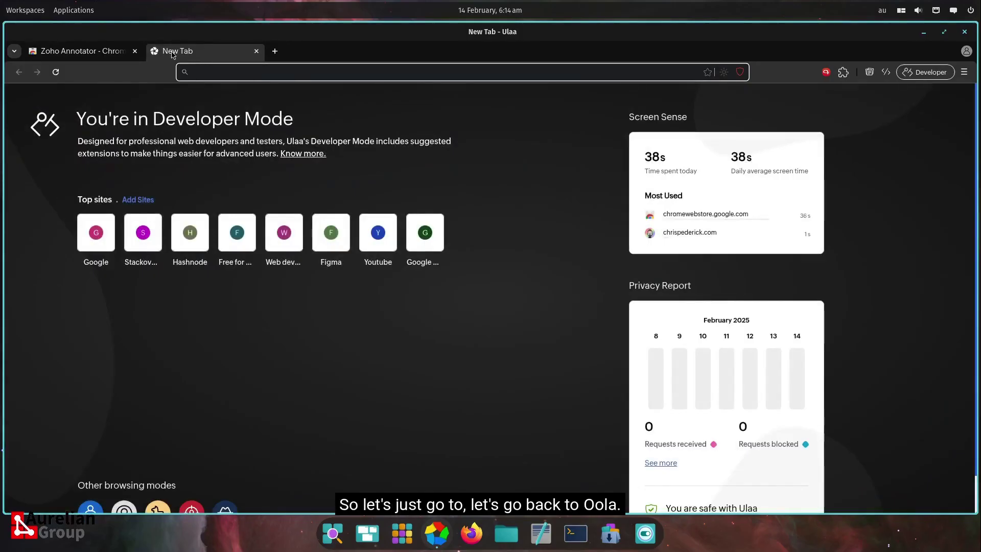
# Load the Ulaa website and capture its visible area in Zoho Annotator.
pyautogui.write('ulaa')
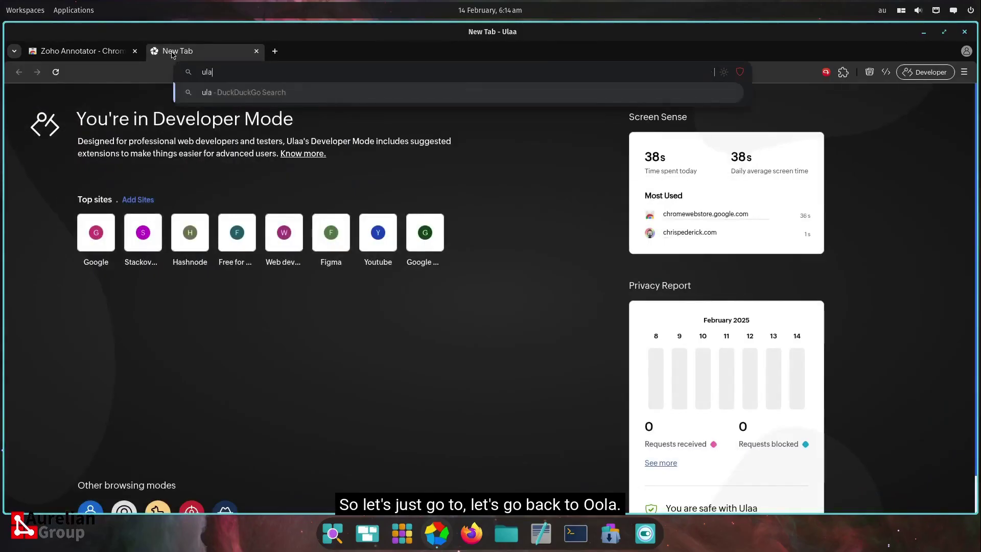
pyautogui.press('Return')
pyautogui.click(826, 73)
pyautogui.click(690, 162)
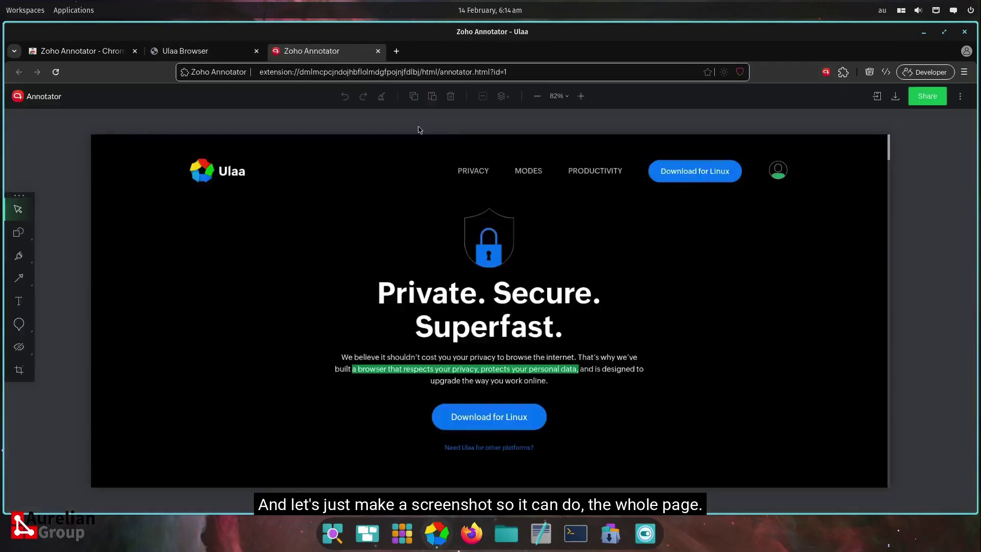
# Draw a red rectangle over the headline, blur the paragraph below, and check the share options.
pyautogui.click(20, 233)
pyautogui.click(46, 232)
pyautogui.moveTo(327, 244); pyautogui.dragTo(464, 313)
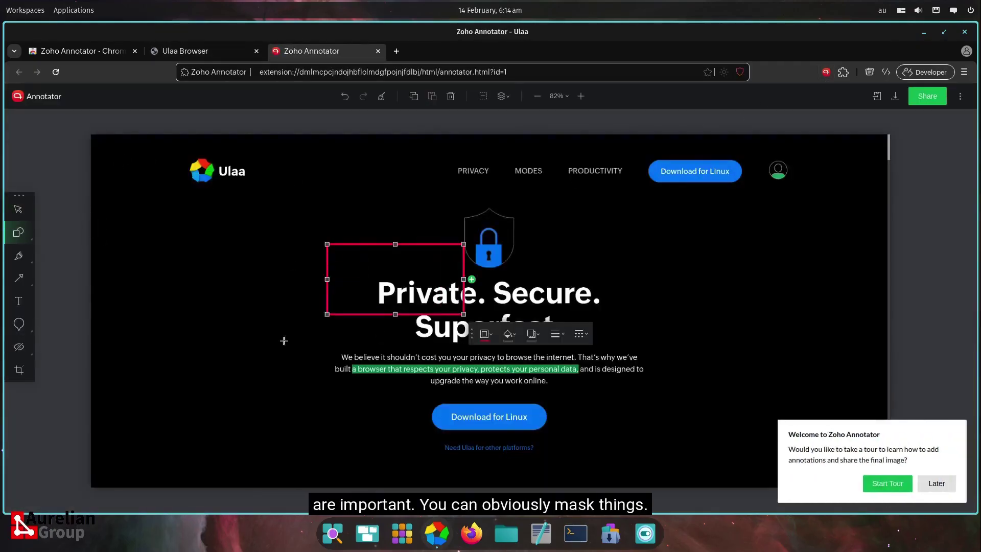
pyautogui.click(19, 347)
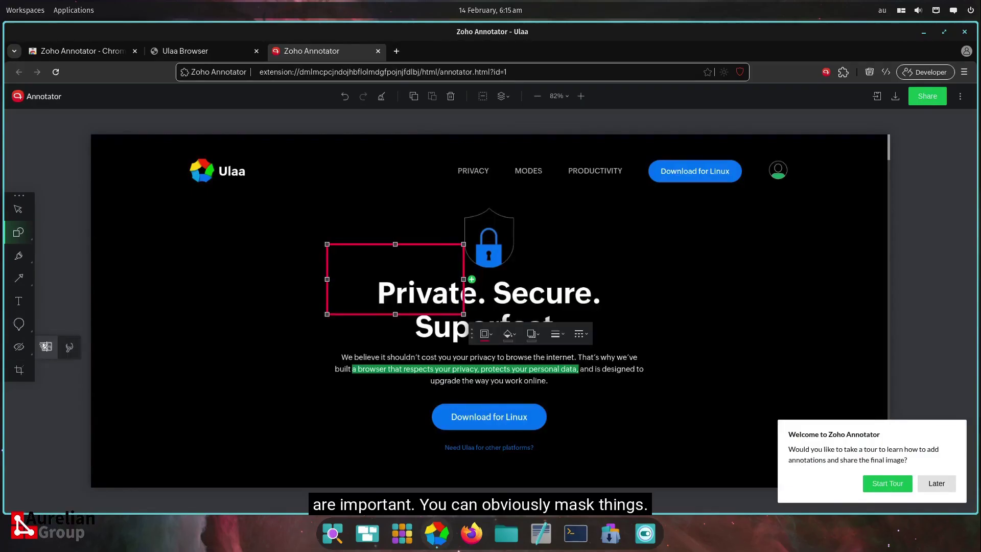
pyautogui.click(49, 347)
pyautogui.moveTo(312, 357); pyautogui.dragTo(648, 393)
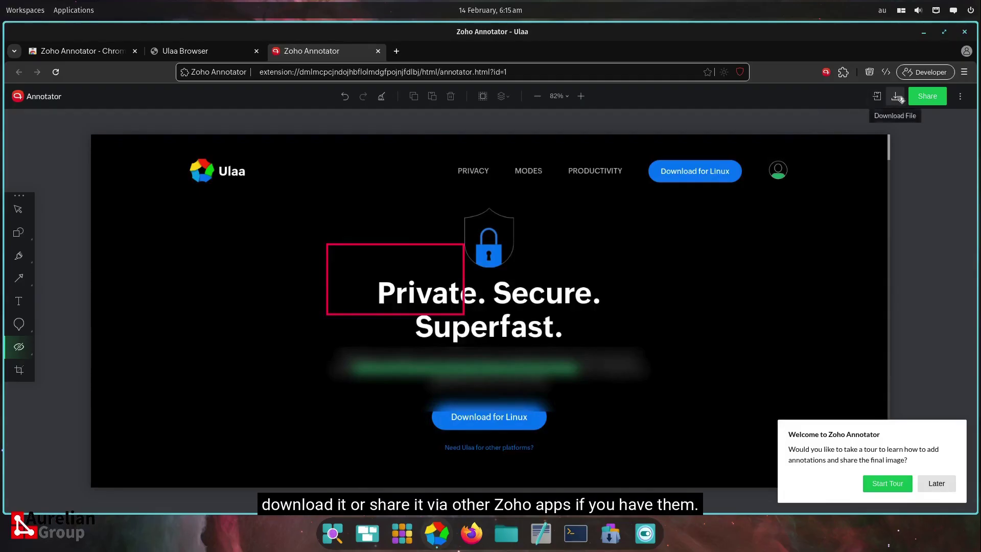
pyautogui.click(923, 98)
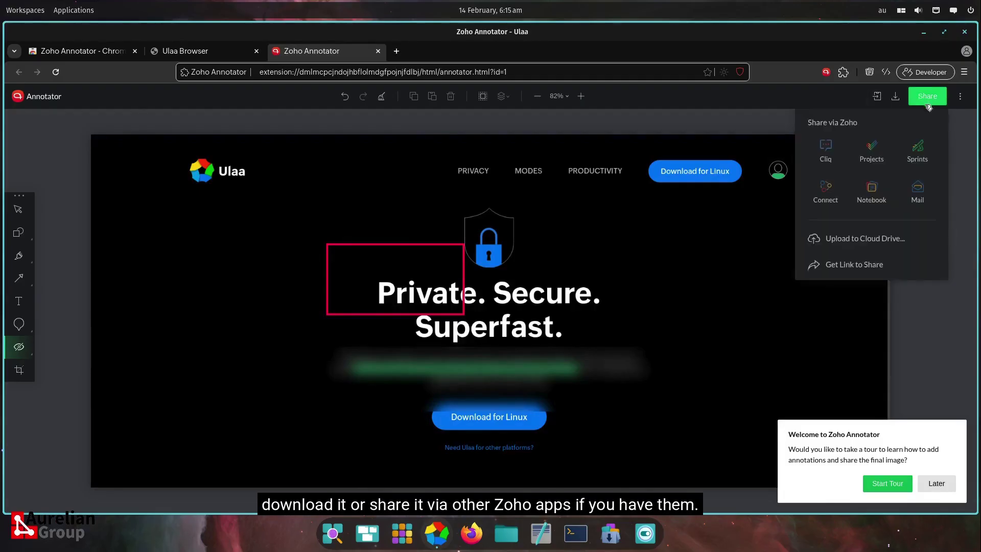
pyautogui.click(843, 304)
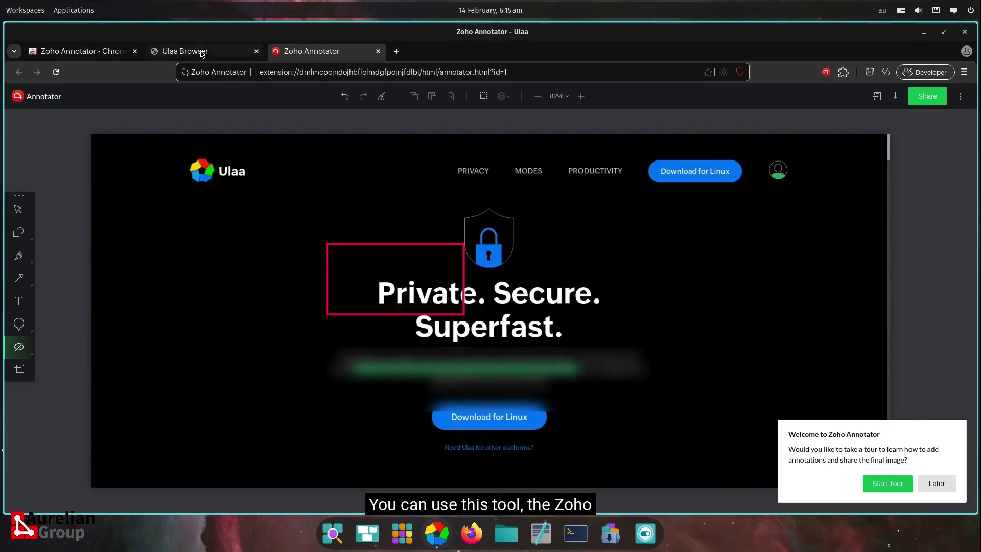
# On the ulaa.zoho.com tab, review Zoho Annotator's Screen Recorder settings (3-second countdown) and More options.
pyautogui.click(90, 53)
pyautogui.click(185, 51)
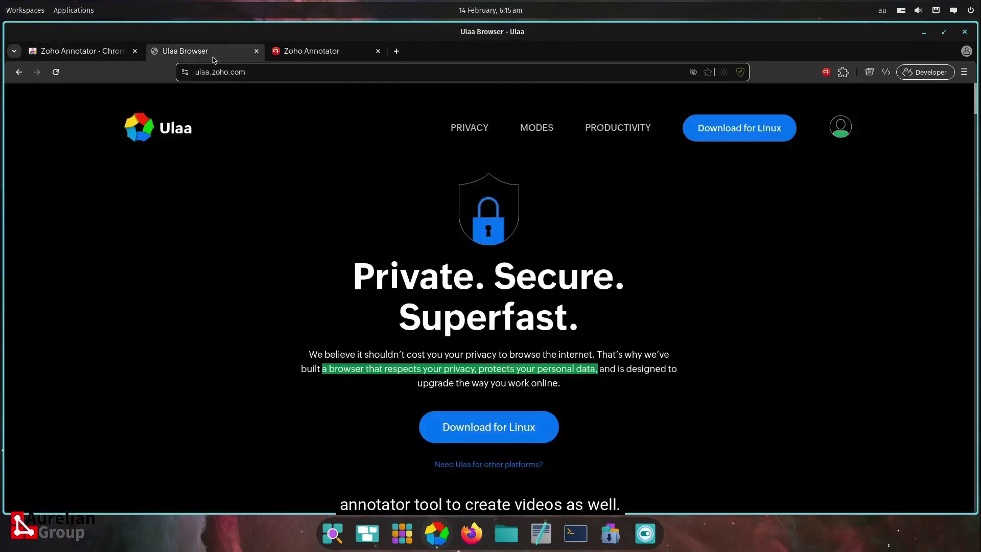
pyautogui.click(826, 72)
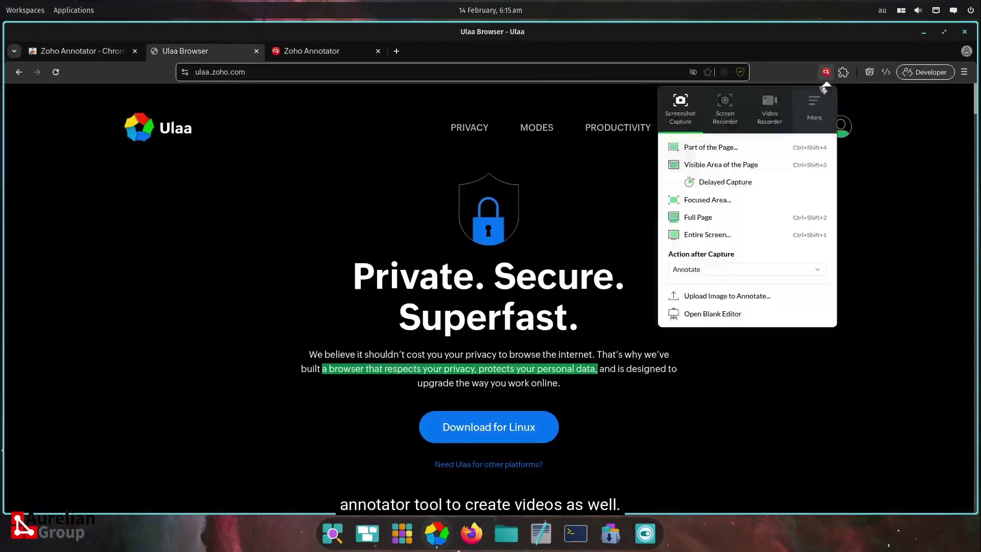
pyautogui.click(712, 125)
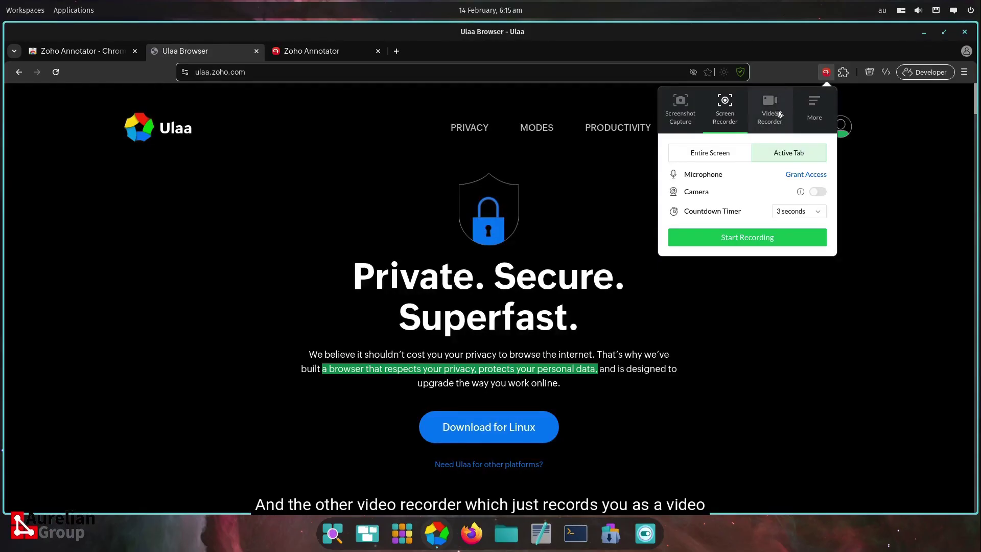
pyautogui.click(815, 109)
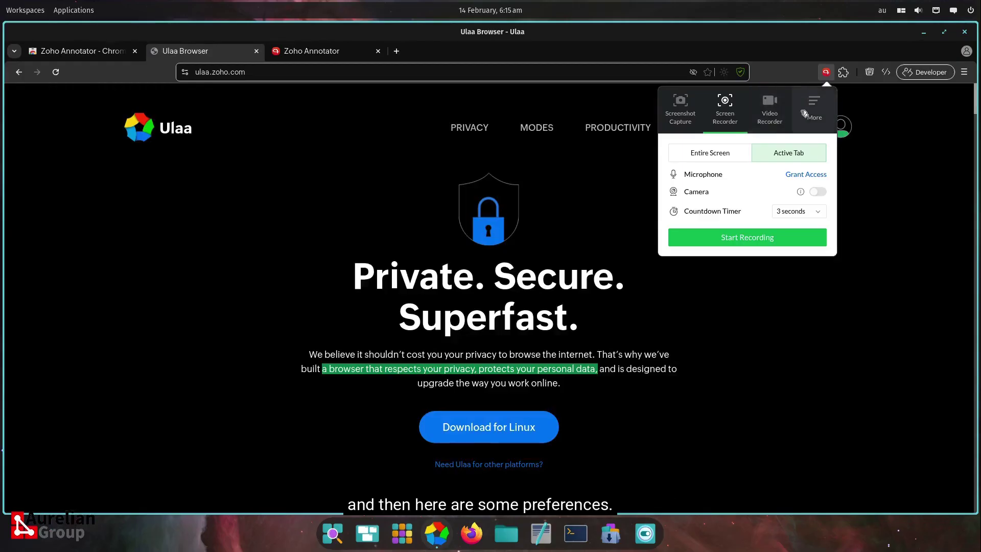
pyautogui.click(756, 311)
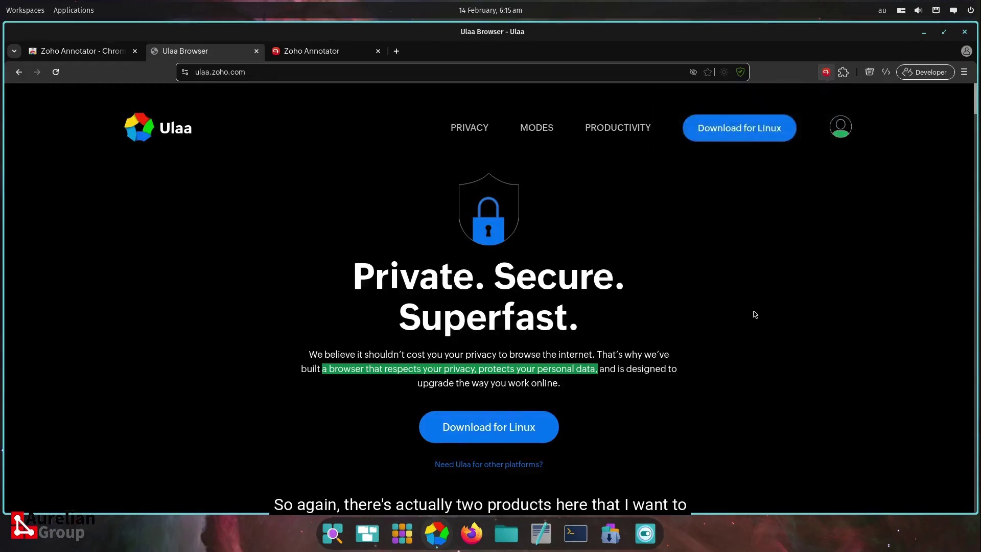